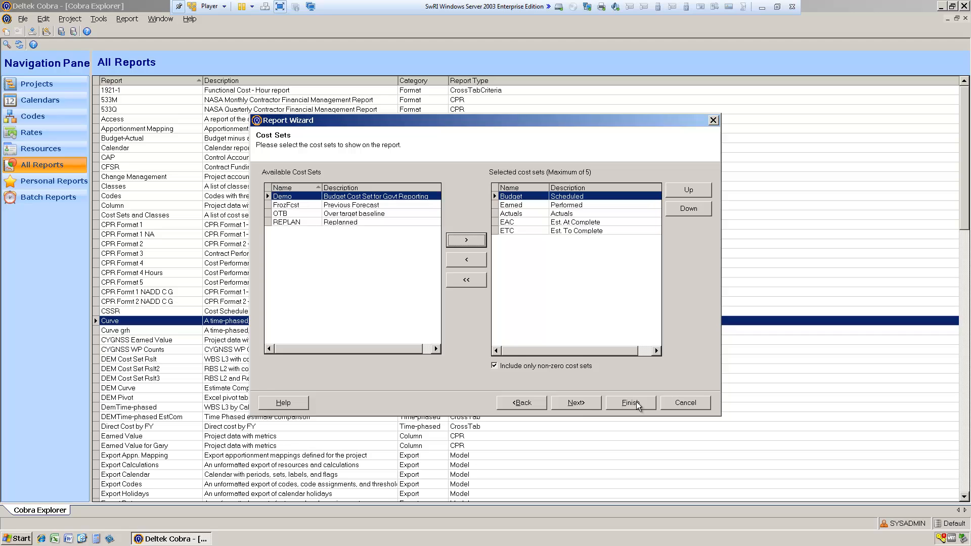
- Run the Curve report with the five selected cost sets and the Curve.xlsx template, and view the 1.1.2 chart enlarged to 130%
left_click(578, 403)
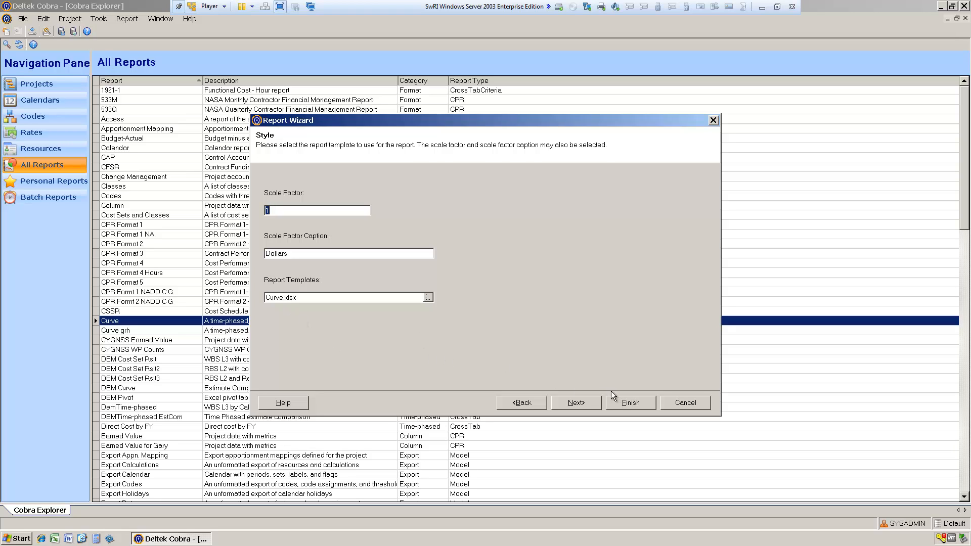
left_click(635, 403)
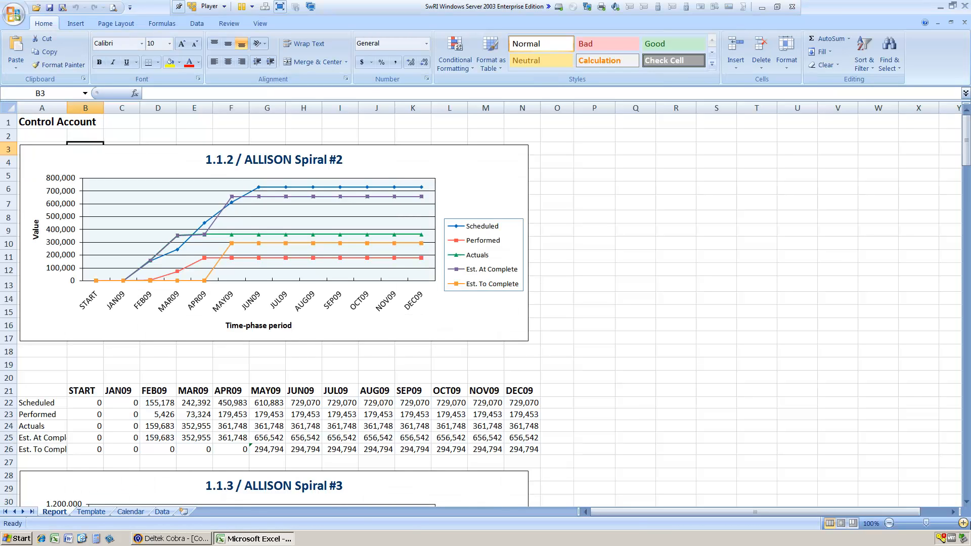
left_click(963, 523)
left_click(963, 523)
left_click(964, 524)
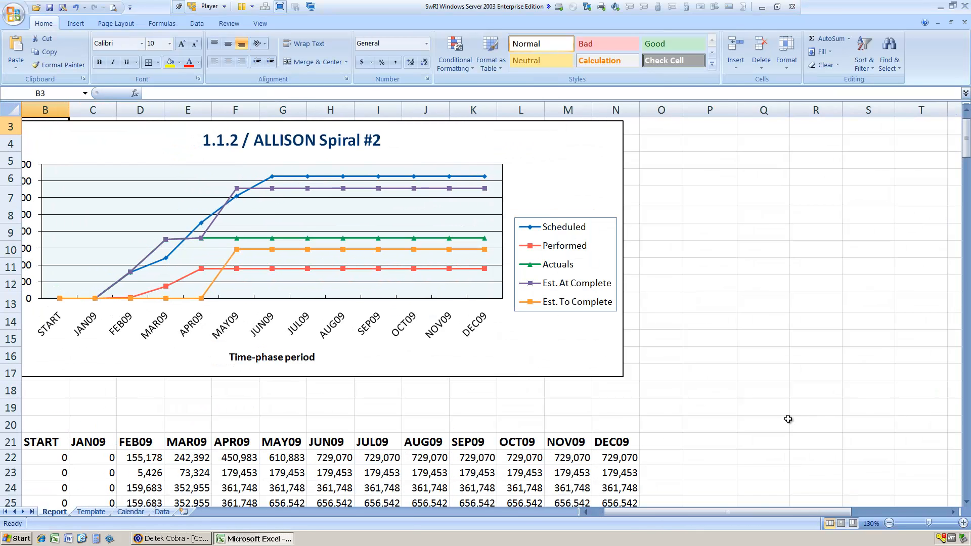
scroll(785, 417, "up", 1)
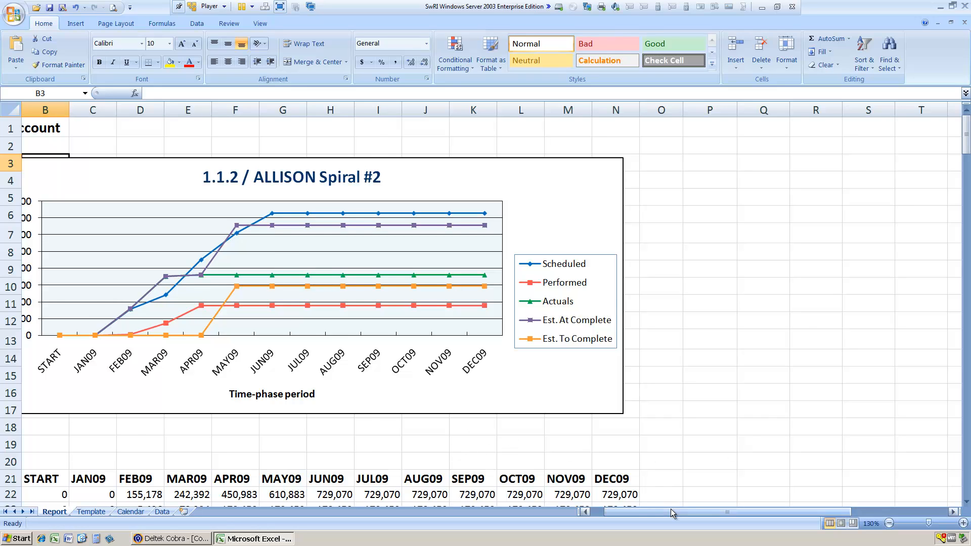
left_click_drag(671, 509, 657, 509)
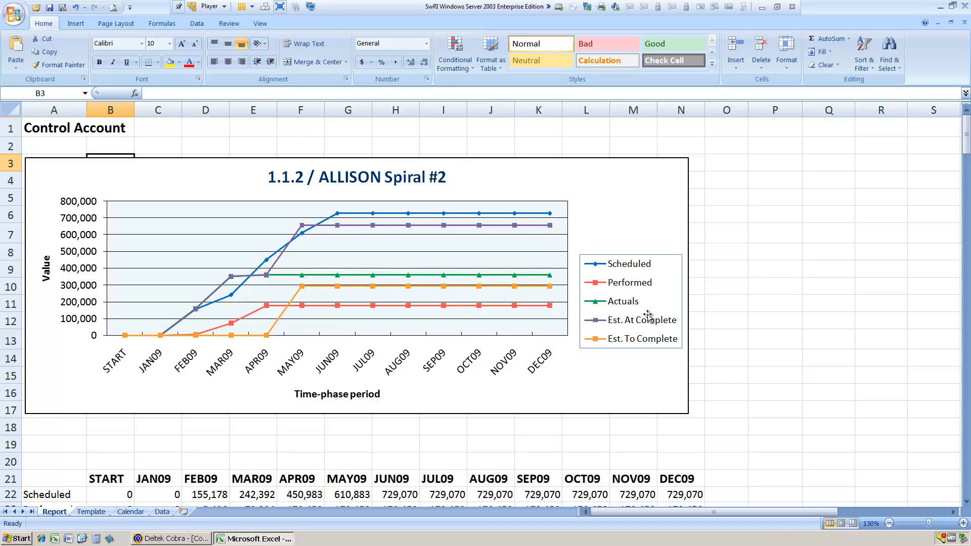
- Close the generated Curve.xlsx workbook without saving and leave the report wizard
left_click(966, 6)
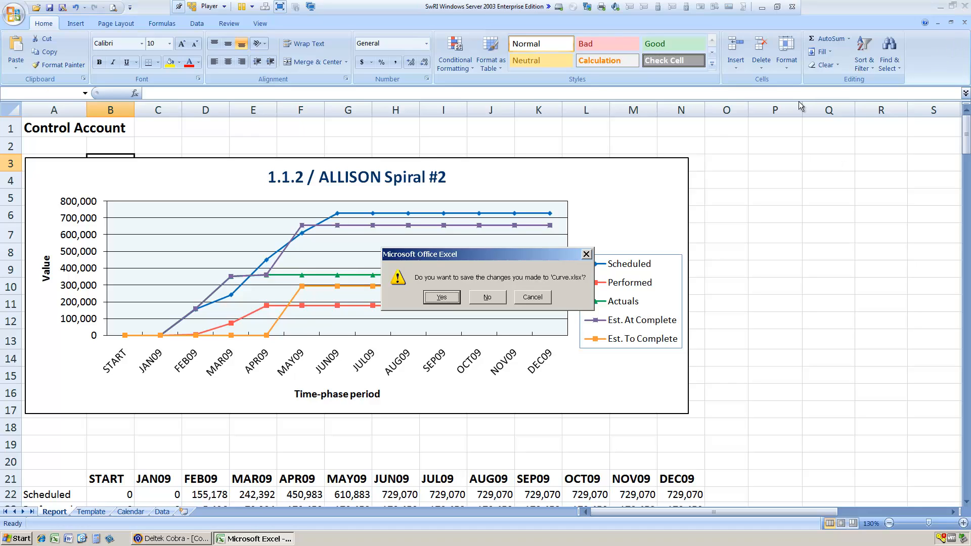
left_click(490, 299)
left_click(682, 403)
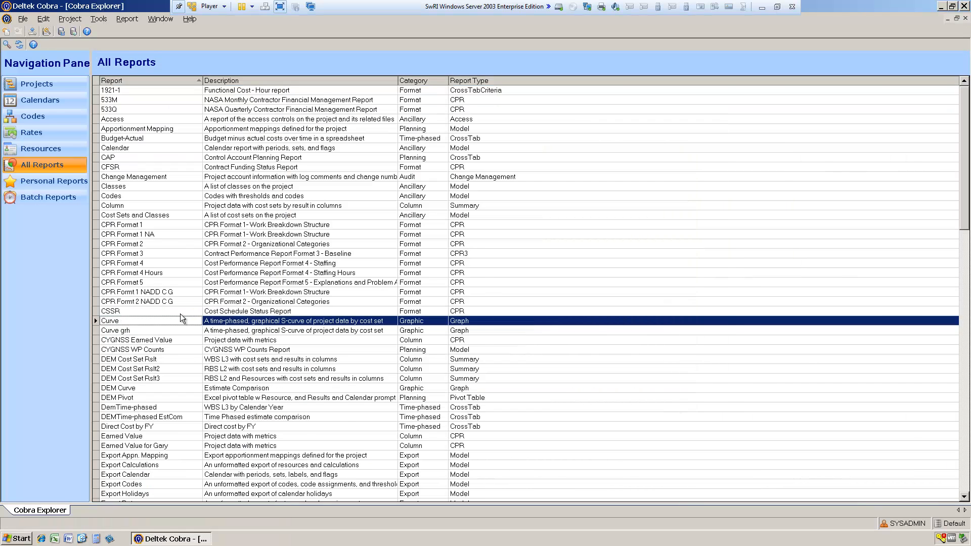
- Rerun the Curve report with the ETC cost set removed and EAC moved above Actuals in the selected cost sets
double_click(141, 320)
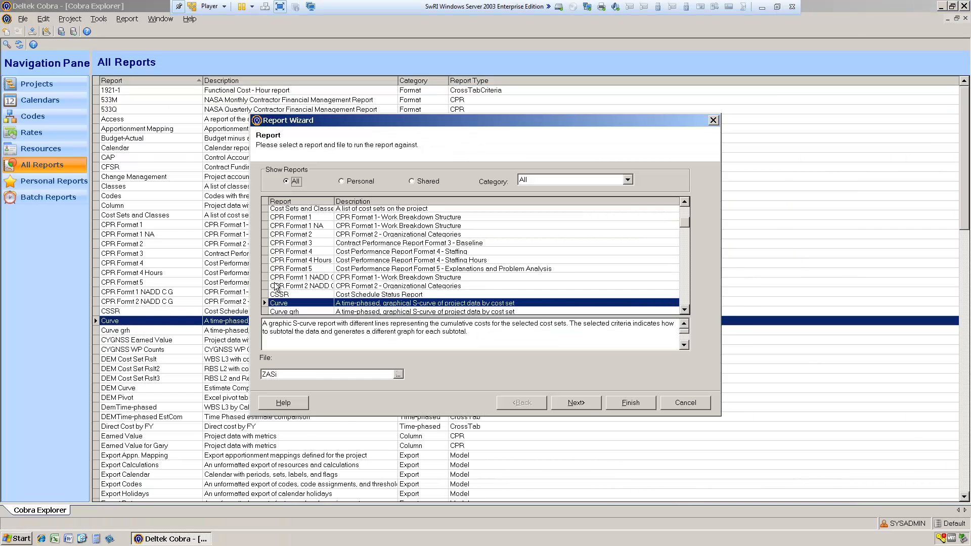
left_click(576, 403)
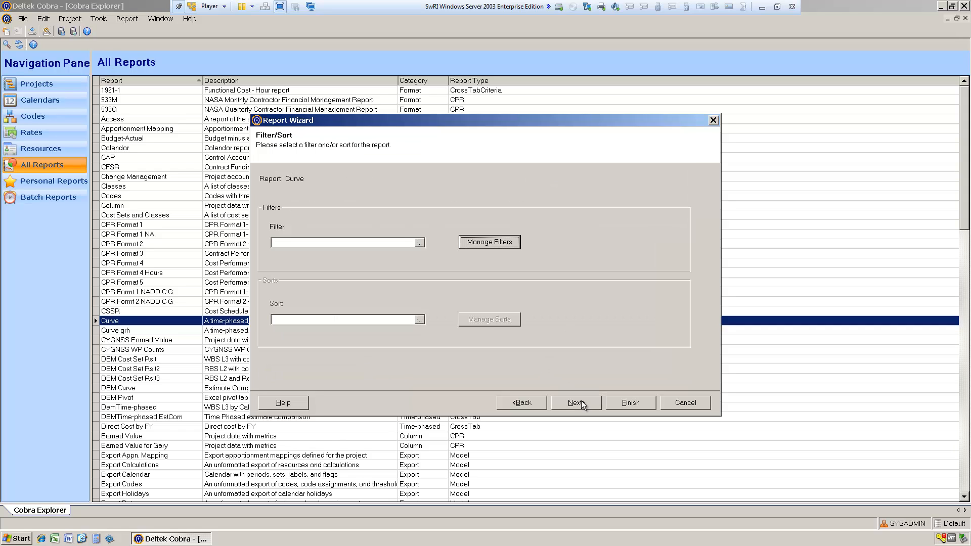
left_click(576, 403)
left_click(576, 403)
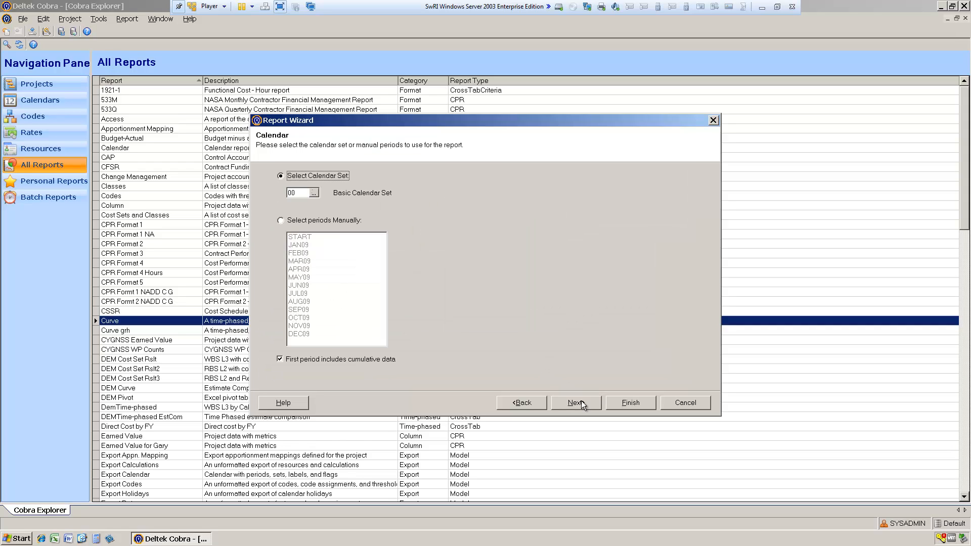
left_click(582, 404)
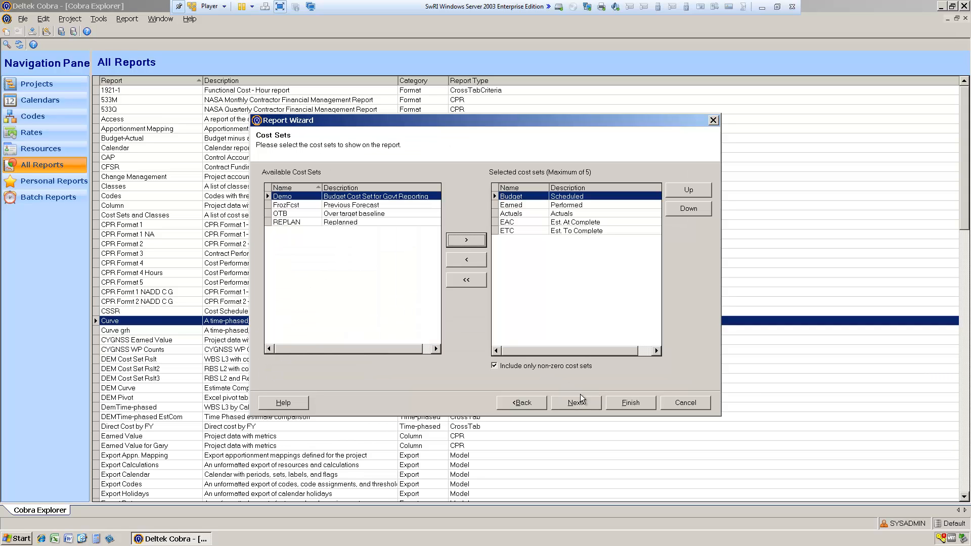
double_click(535, 230)
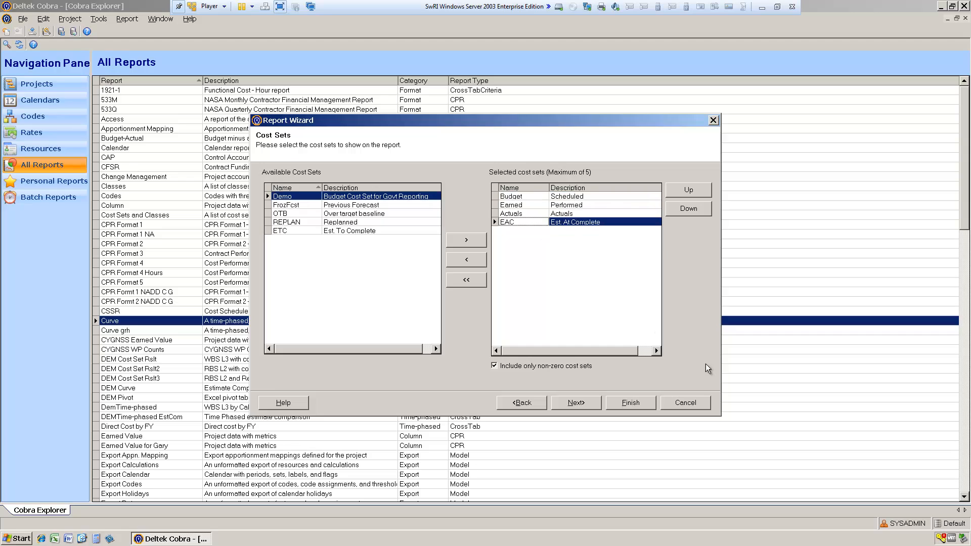
left_click(687, 192)
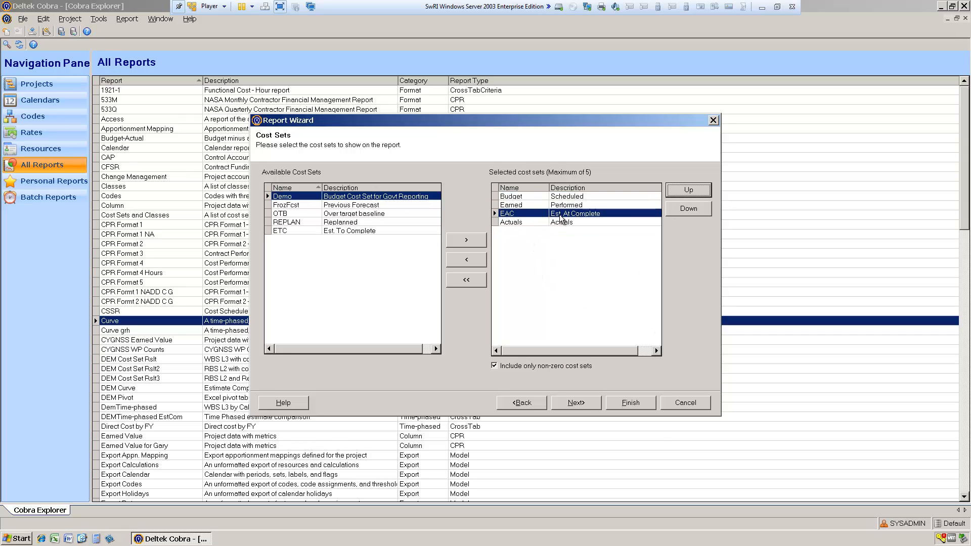
left_click(582, 404)
left_click(612, 402)
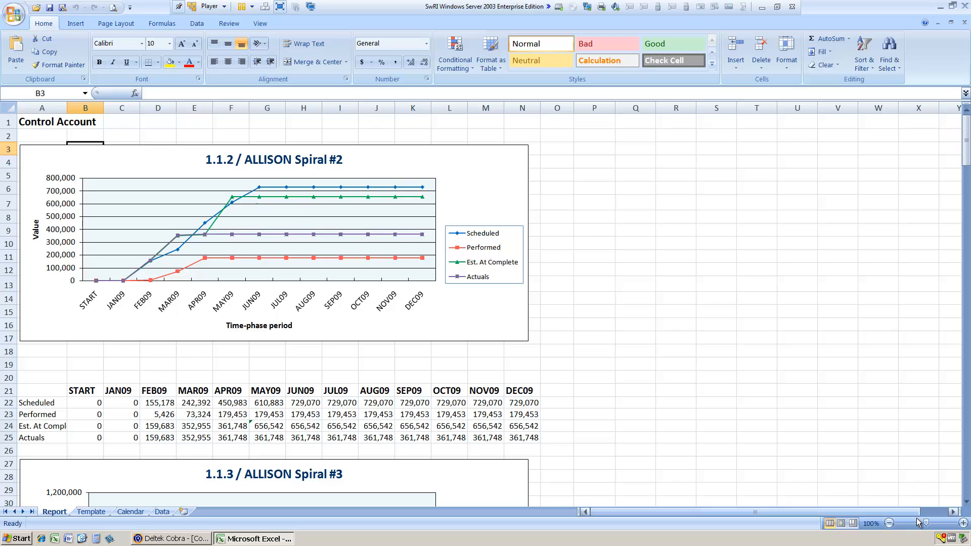
- Clear the Performed and Actuals values from MAY09 through DEC09 in the data table below the 1.1.2 chart
left_click(963, 523)
left_click(963, 524)
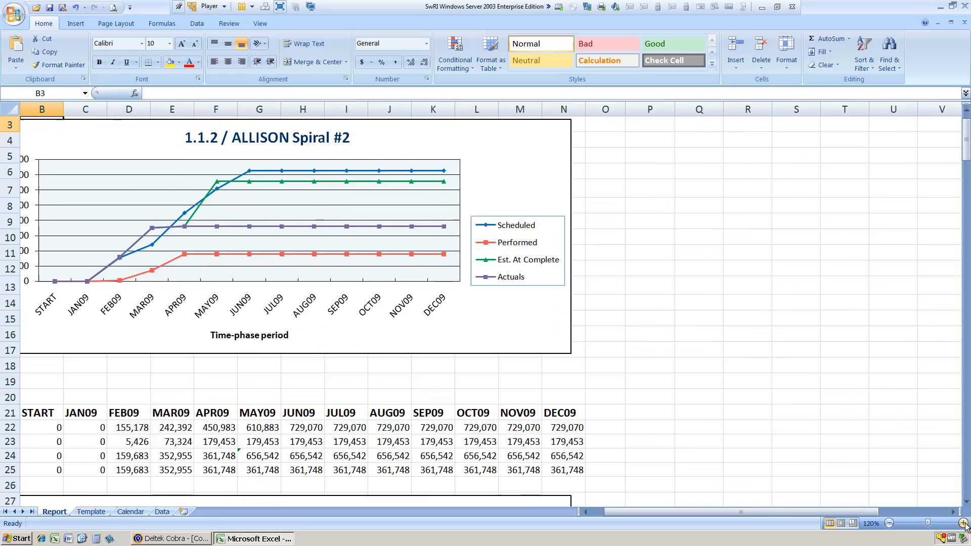
left_click_drag(747, 512, 734, 516)
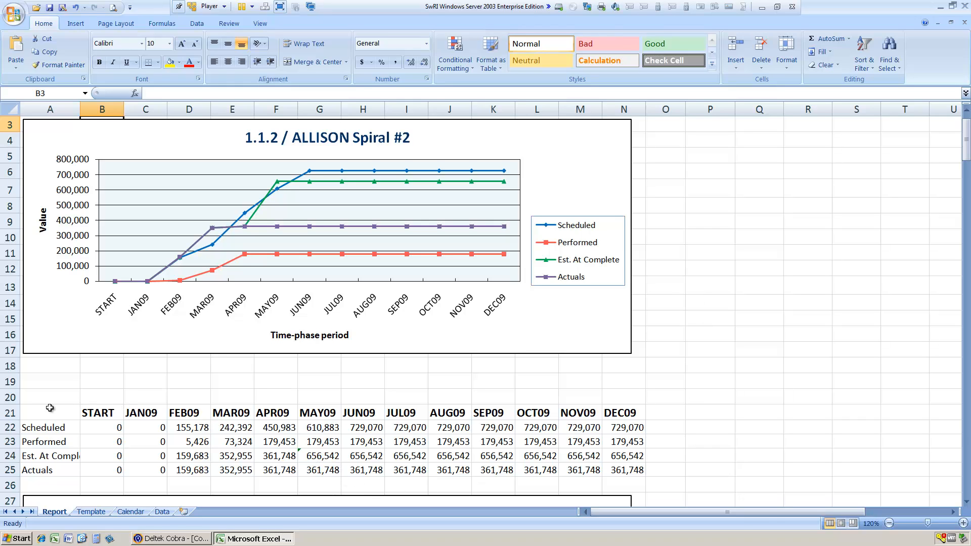
left_click_drag(49, 408, 611, 471)
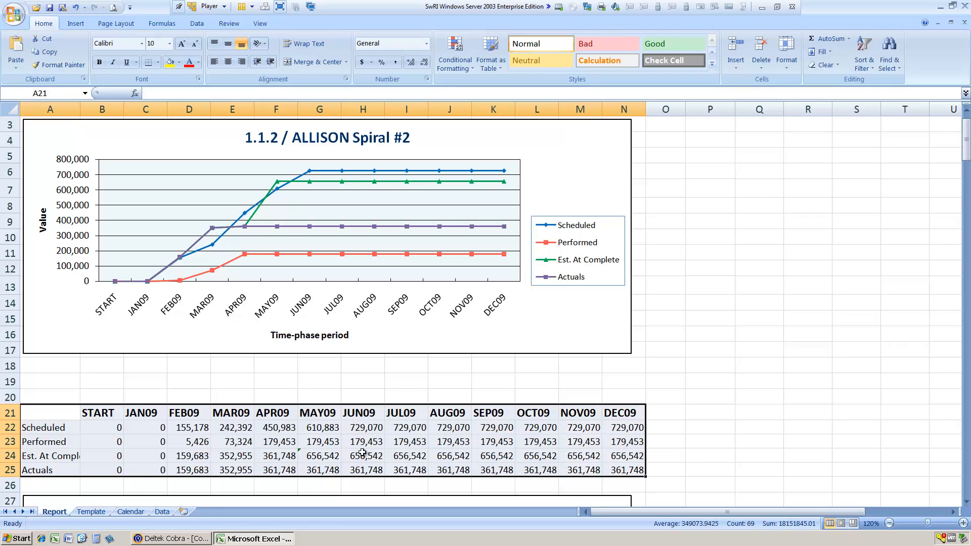
left_click_drag(337, 444, 606, 436)
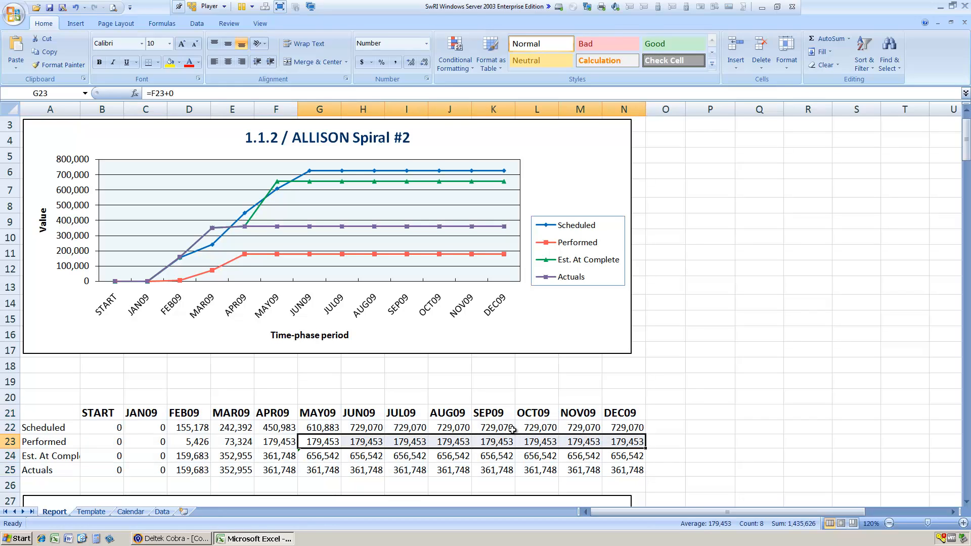
left_click_drag(311, 470, 616, 470)
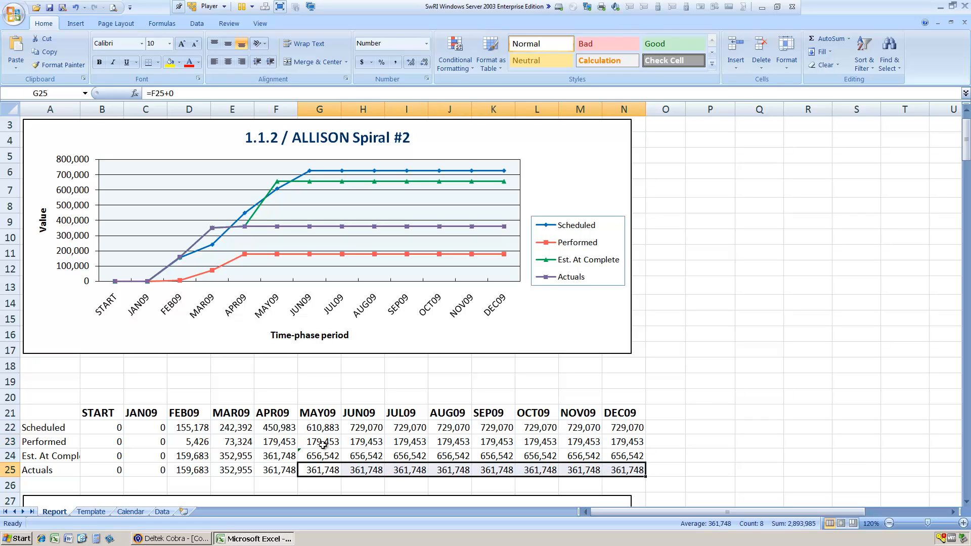
left_click_drag(322, 444, 627, 444)
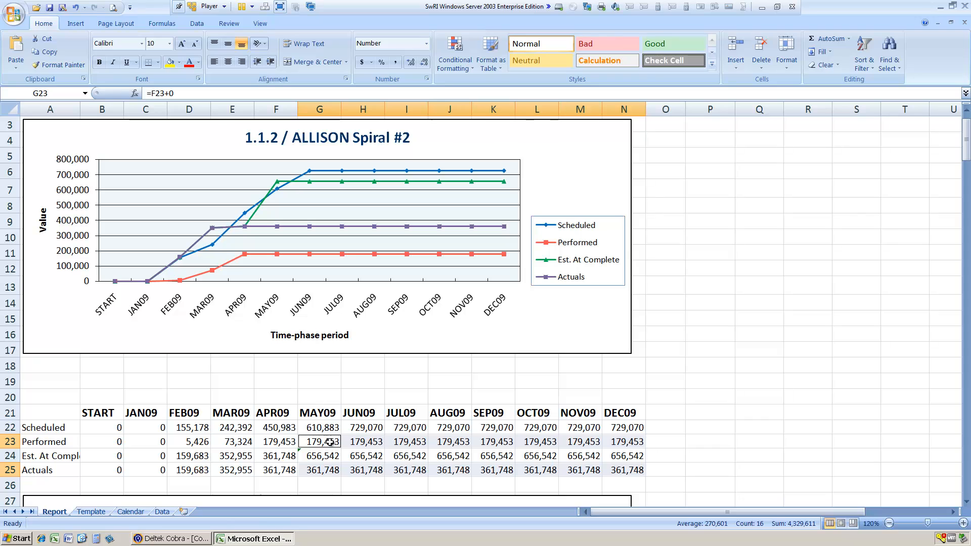
left_click_drag(326, 443, 605, 438)
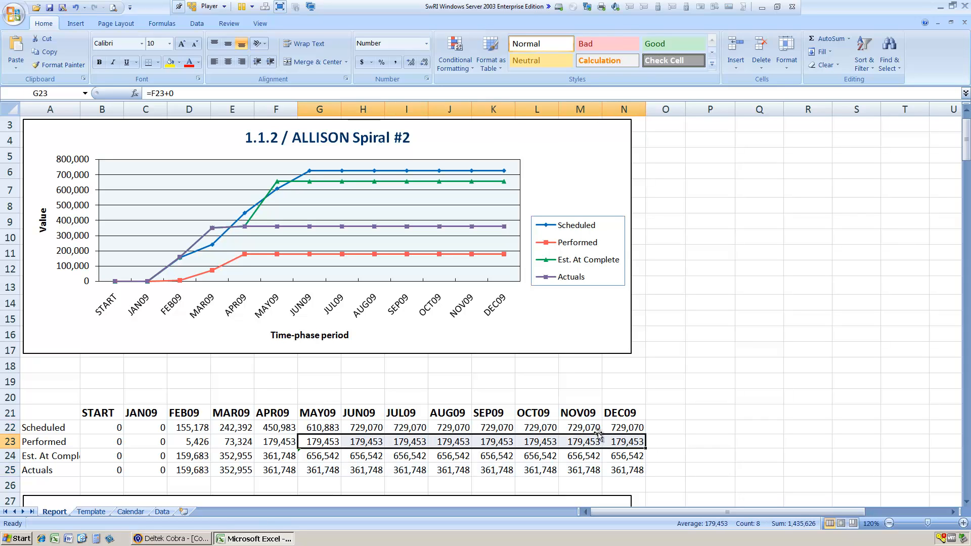
key("Delete")
left_click_drag(334, 470, 640, 470)
key("Delete")
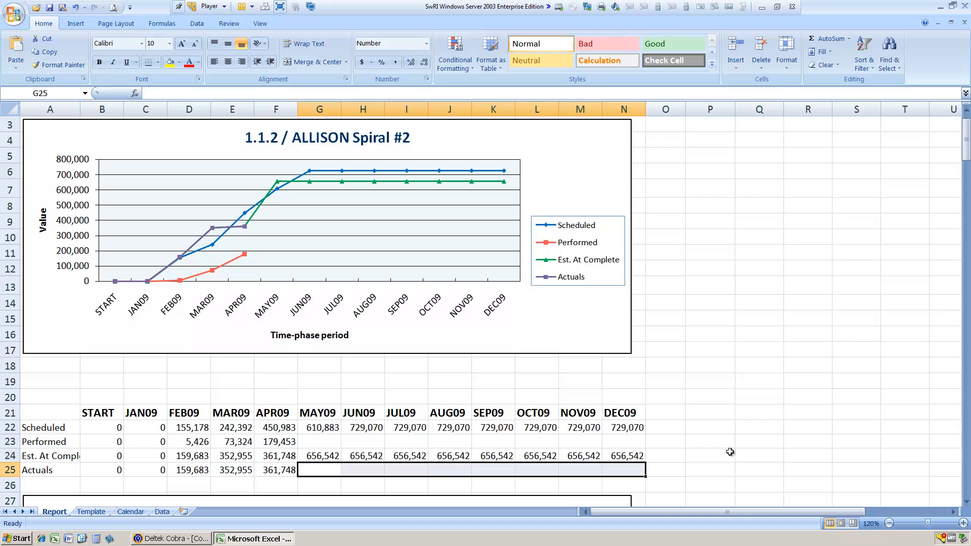
- Close the edited Curve.xlsx workbook without saving its changes and close the completed report wizard
scroll(732, 449, "down", 16)
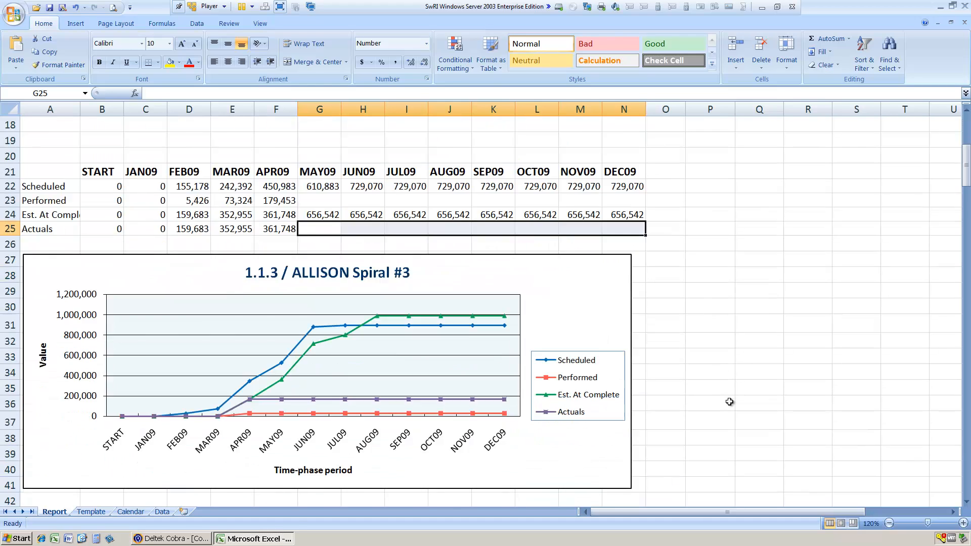
scroll(726, 405, "down", 14)
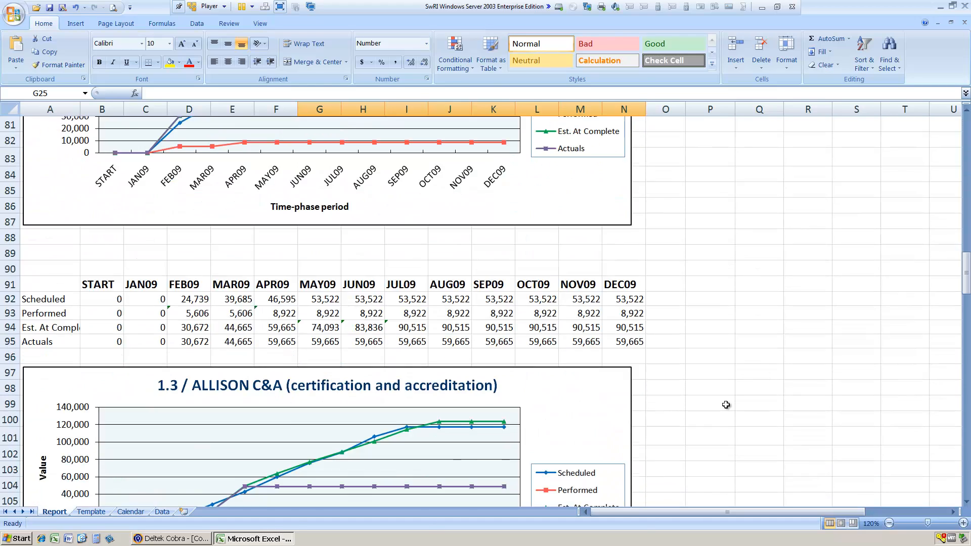
scroll(726, 405, "up", 6)
scroll(726, 405, "up", 20)
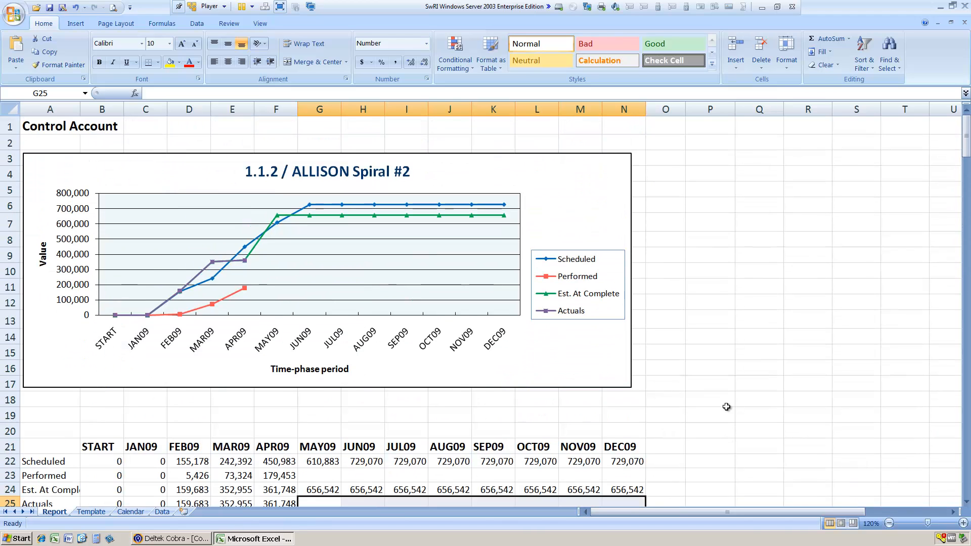
scroll(726, 410, "down", 1)
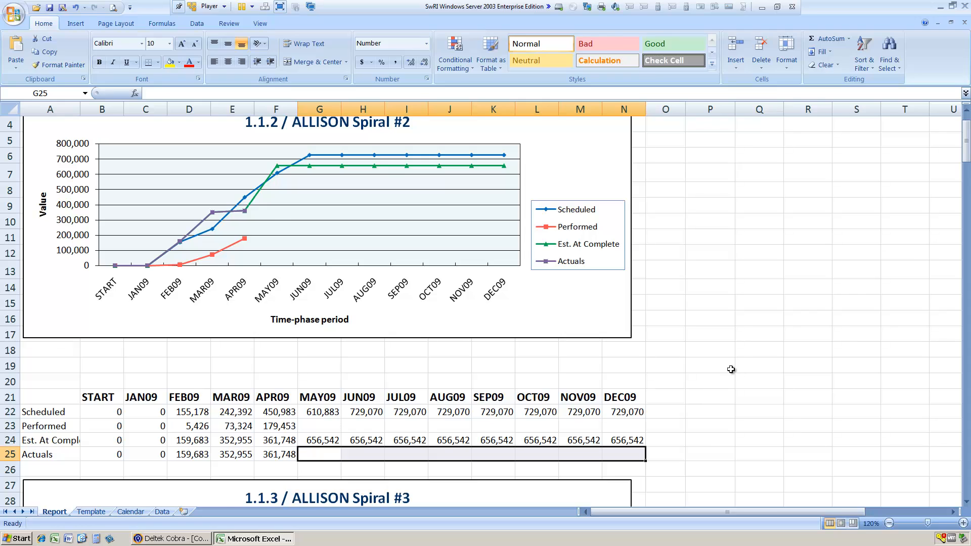
scroll(732, 371, "up", 1)
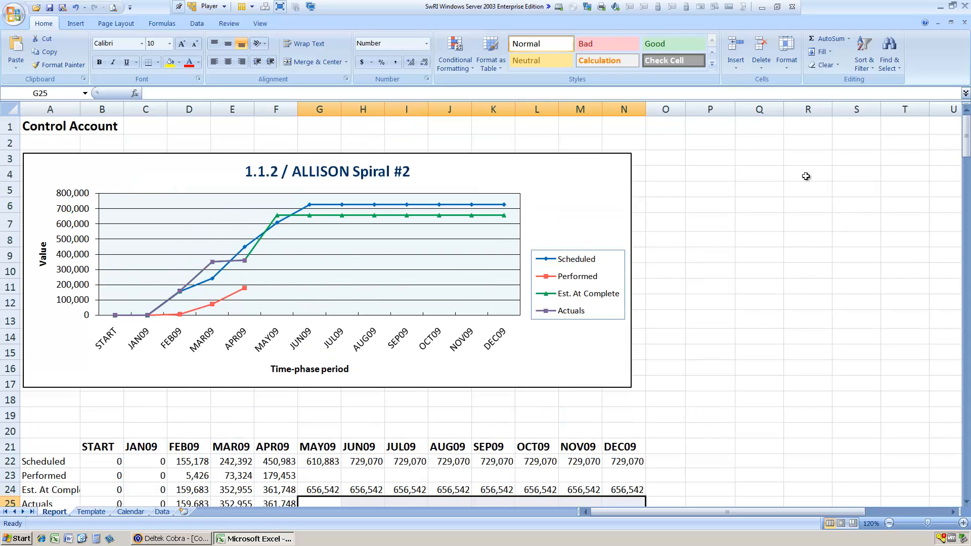
left_click(966, 7)
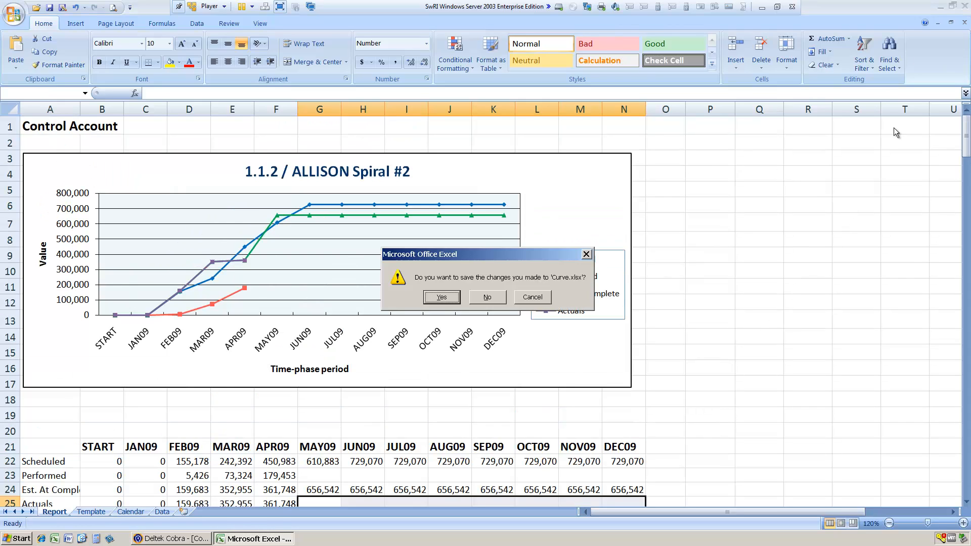
left_click(489, 297)
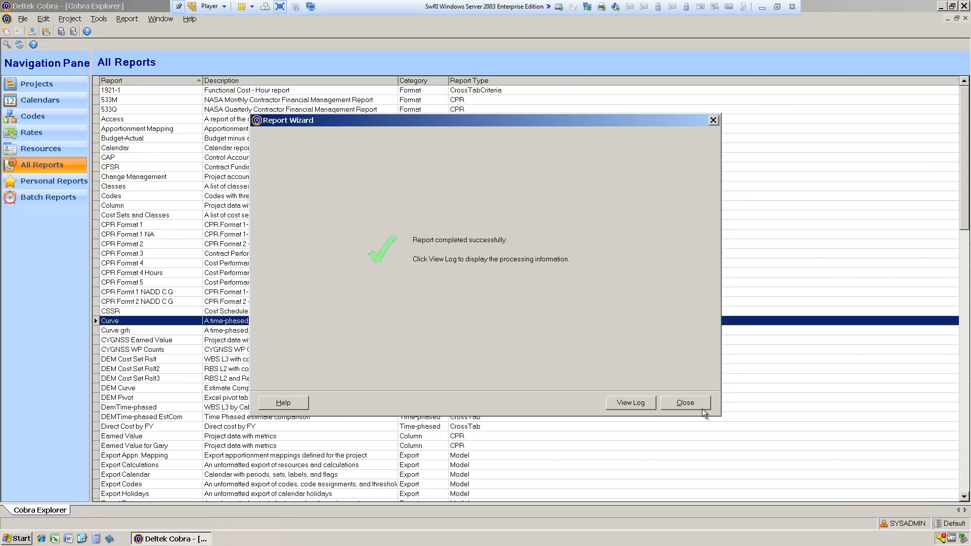
left_click(688, 403)
- Switch to Windows Explorer, browse to C:\Program Files\Deltek\Cobra 5 and select the ReportTemplates folder
left_click(942, 7)
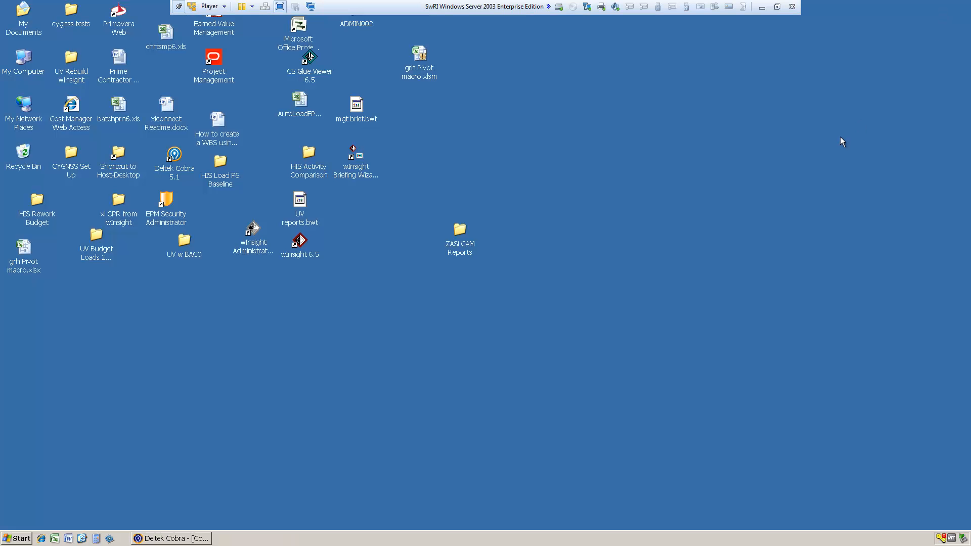
double_click(26, 63)
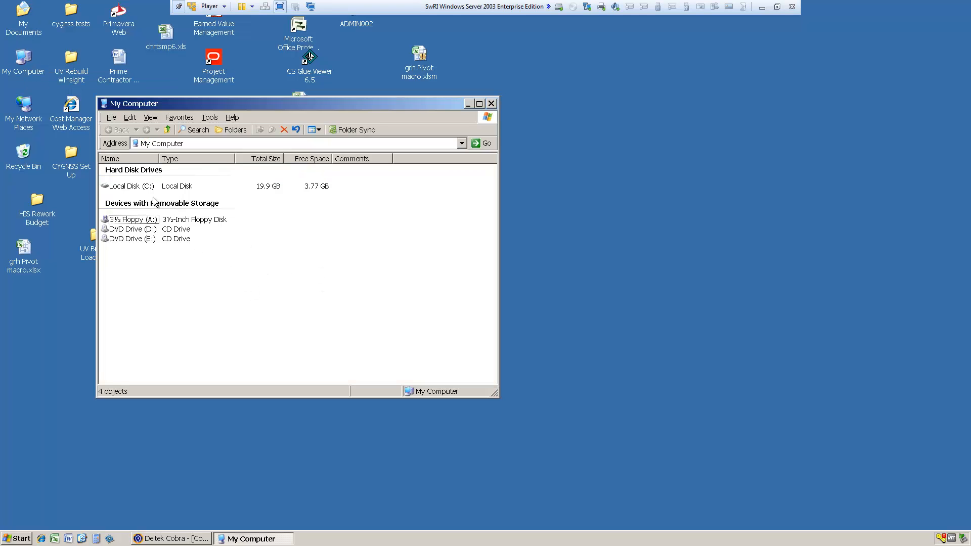
double_click(140, 186)
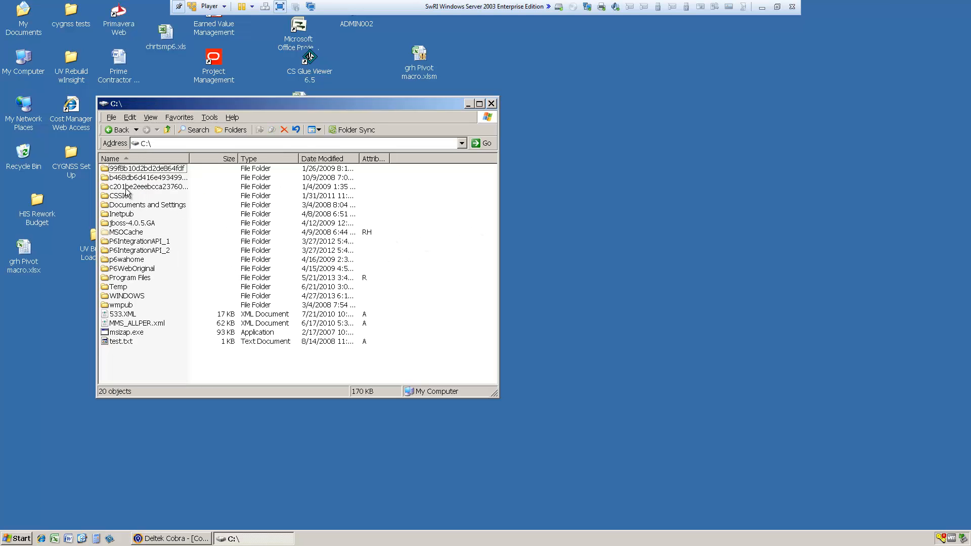
double_click(127, 278)
double_click(127, 233)
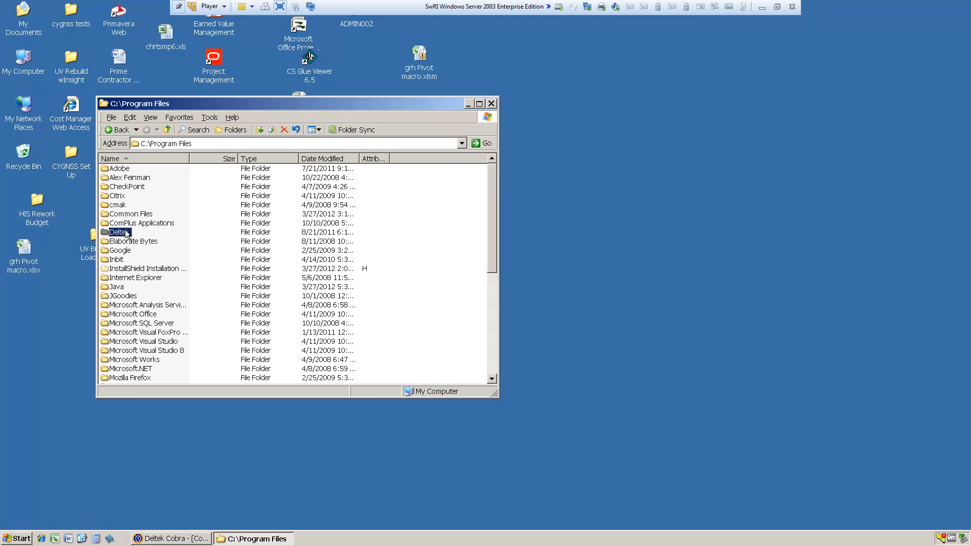
double_click(125, 179)
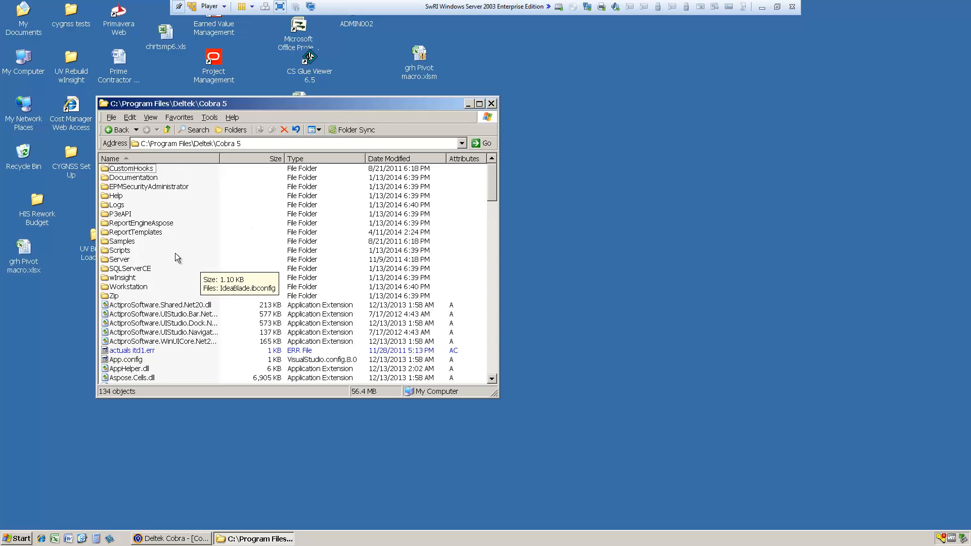
left_click(134, 233)
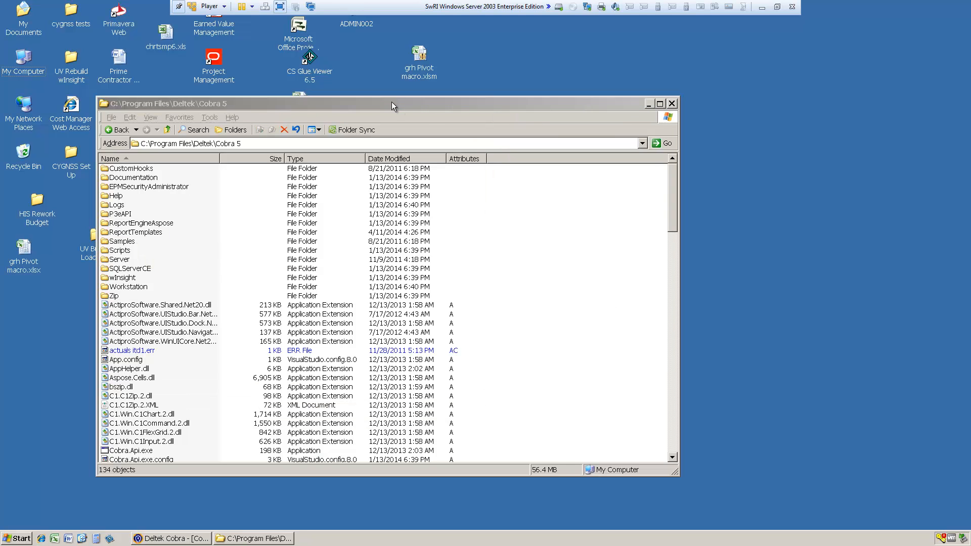
- Open the ReportTemplates folder and open the Curve.xlsx template in Microsoft Office Excel
double_click(141, 234)
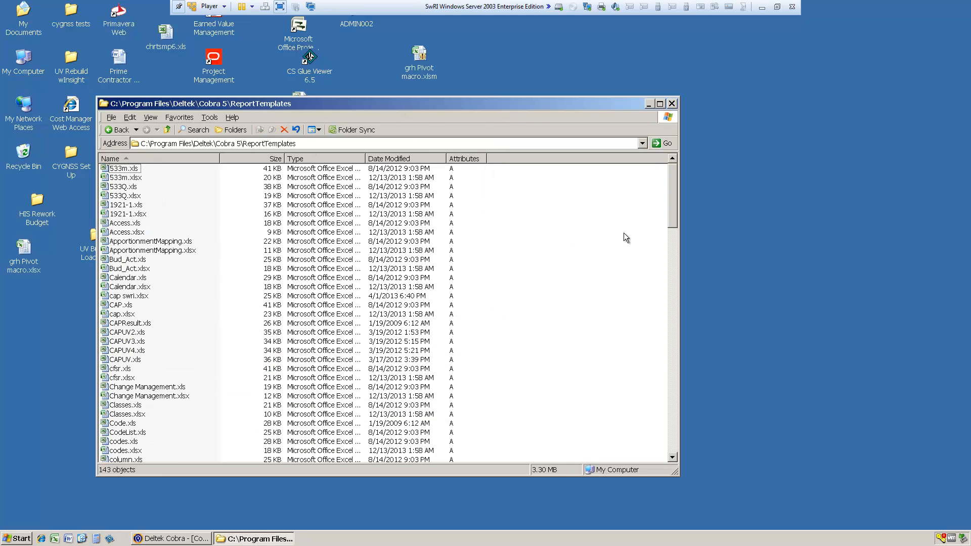
left_click_drag(673, 215, 663, 299)
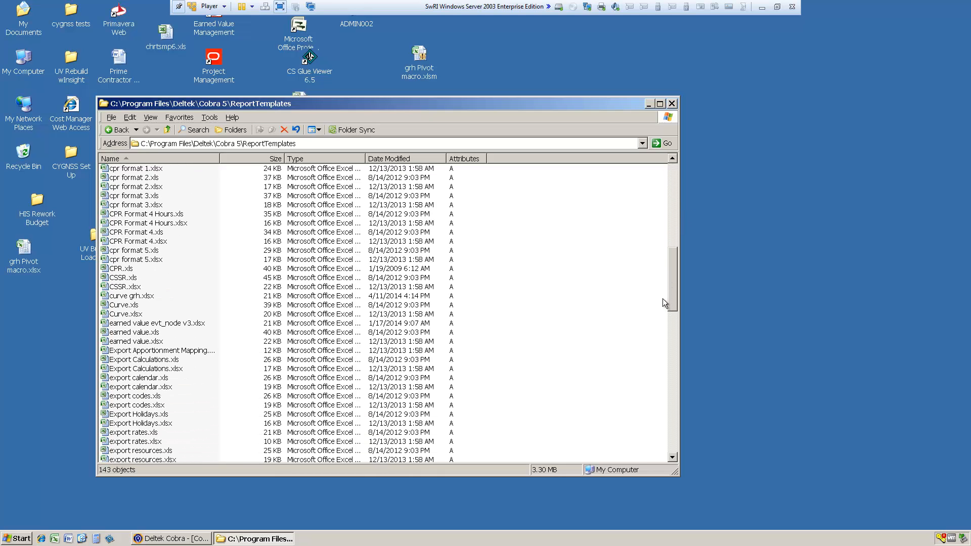
left_click(126, 315)
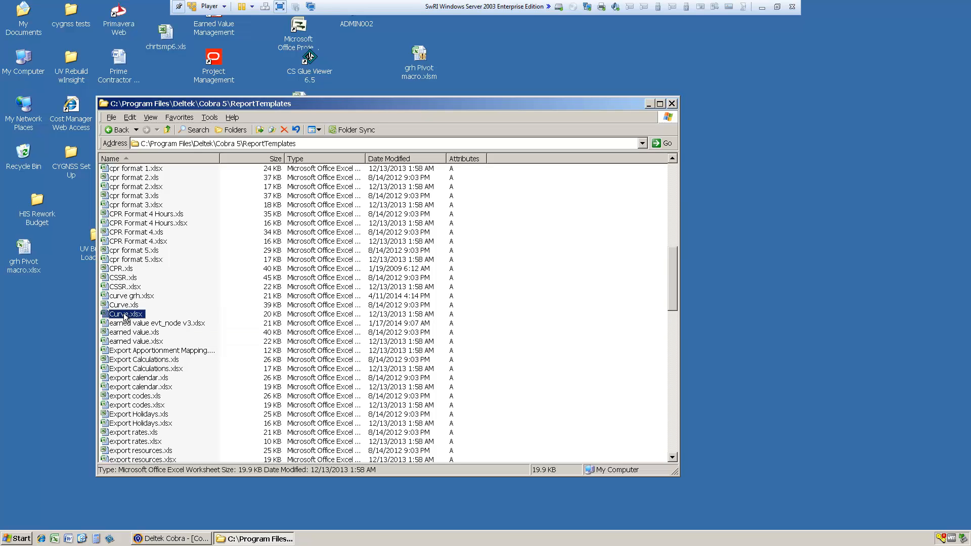
right_click(126, 317)
mouse_move(191, 356)
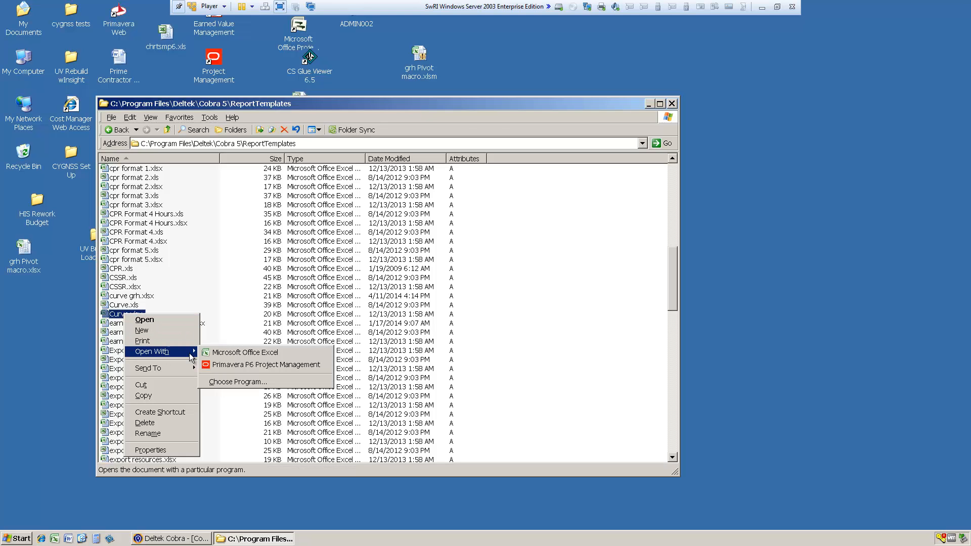
left_click(229, 351)
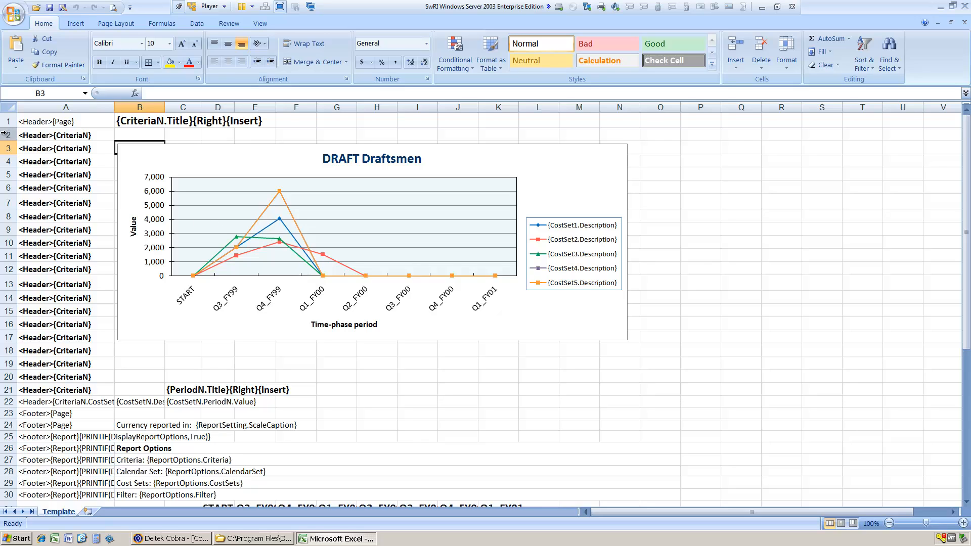
- Examine the template's {CriteriaN} header rows 2 to 21, the period title row 21 and the cost set row 22
left_click_drag(4, 134, 9, 393)
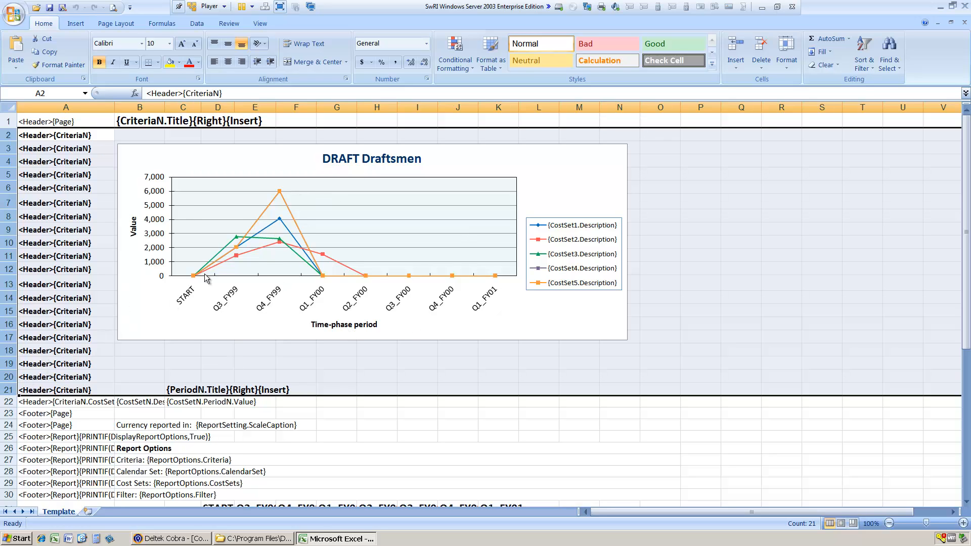
left_click(223, 361)
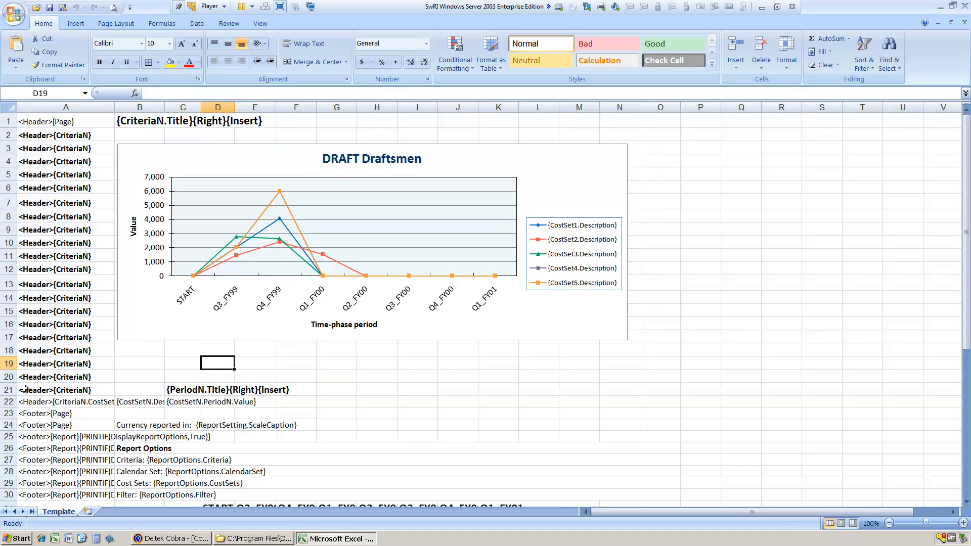
left_click_drag(8, 390, 8, 397)
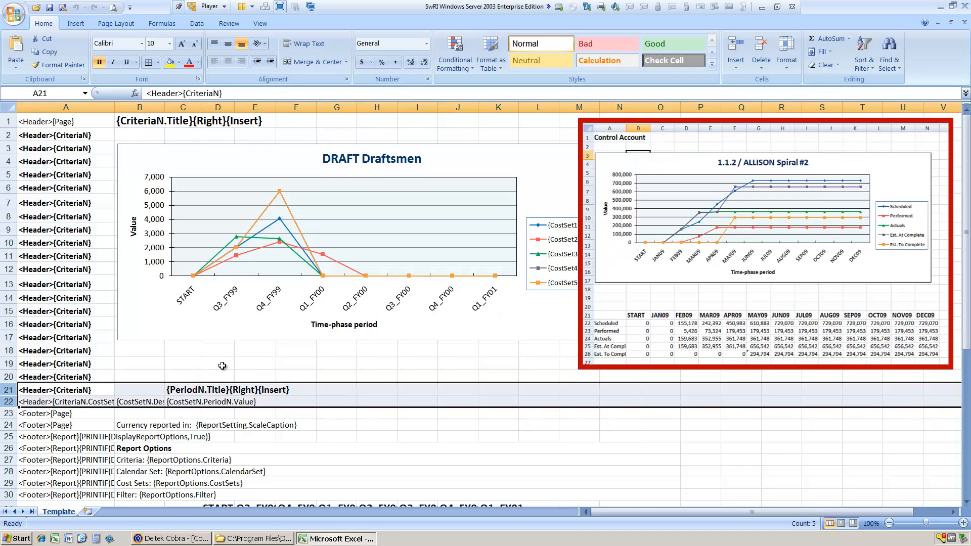
left_click(8, 390)
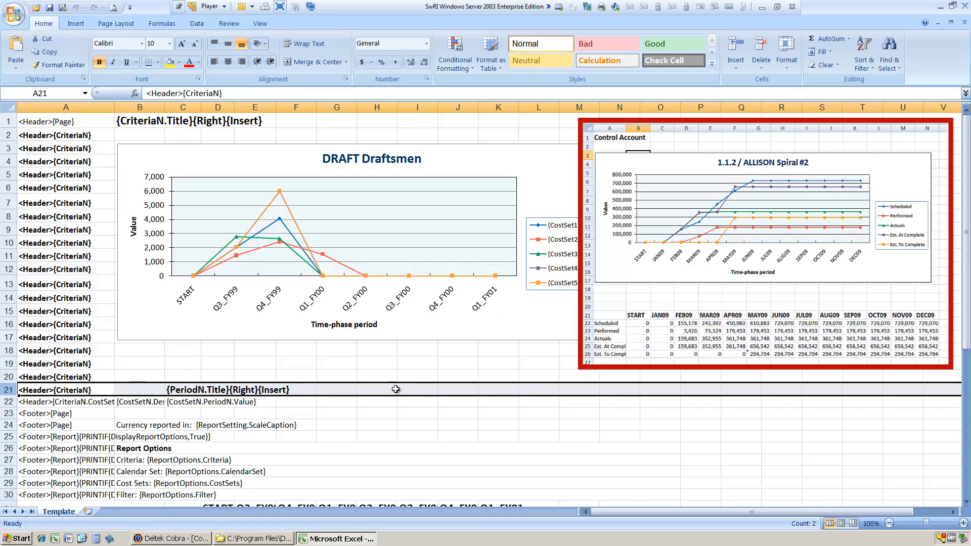
left_click(7, 402)
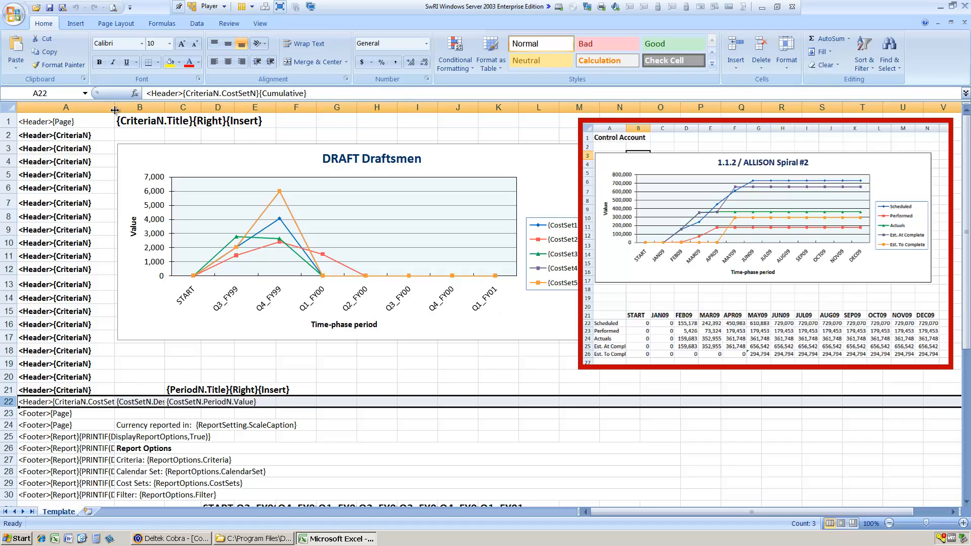
- Widen columns A and B and examine the cumulative, description and period value tags in row 22
left_click_drag(115, 108, 325, 107)
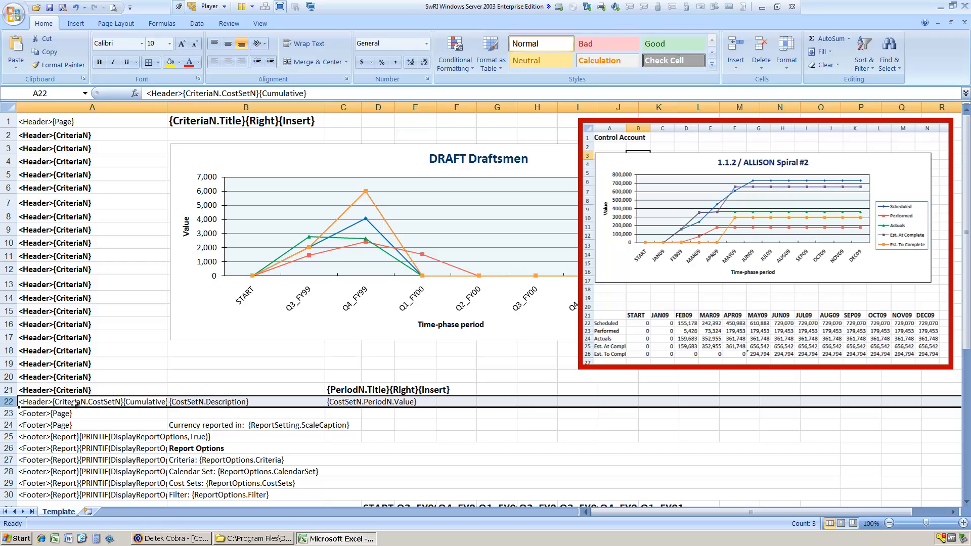
left_click(210, 402)
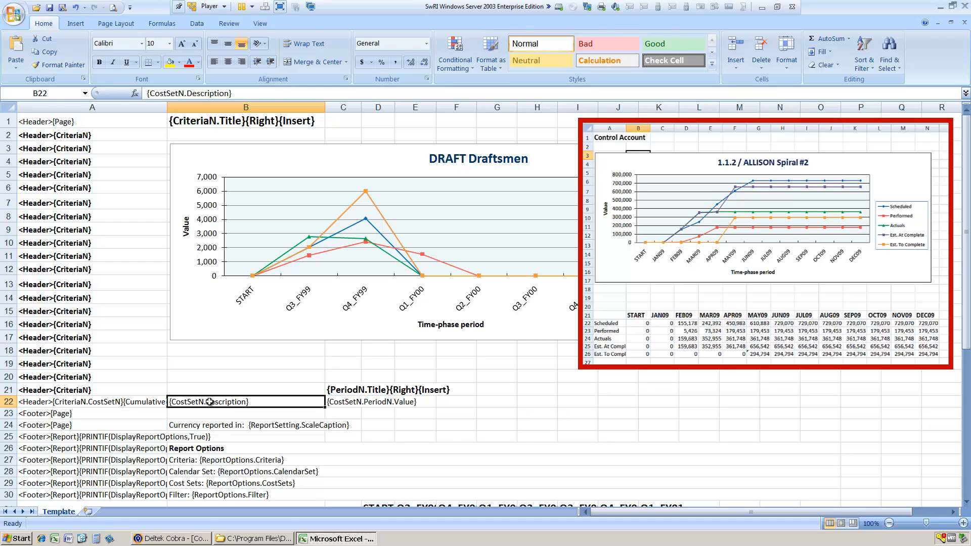
left_click(350, 403)
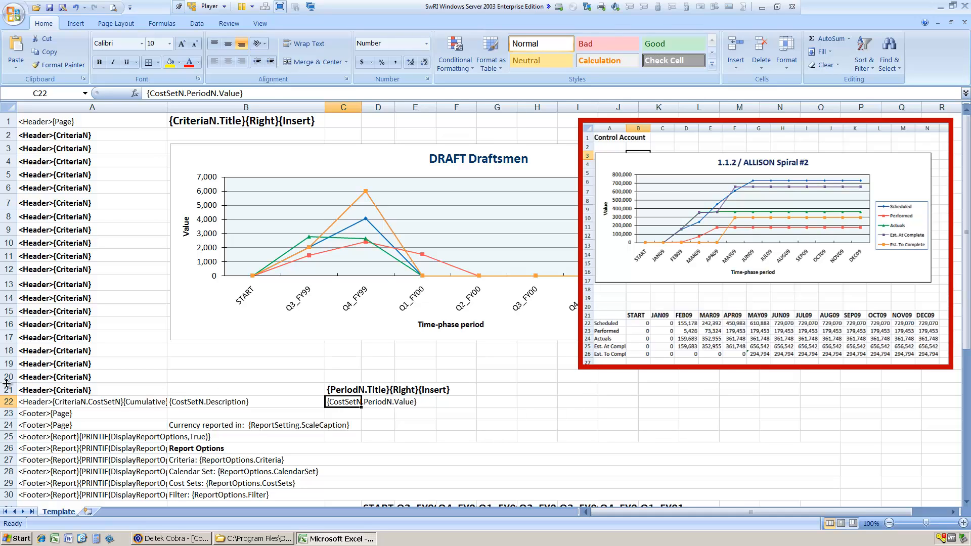
left_click_drag(6, 389, 7, 401)
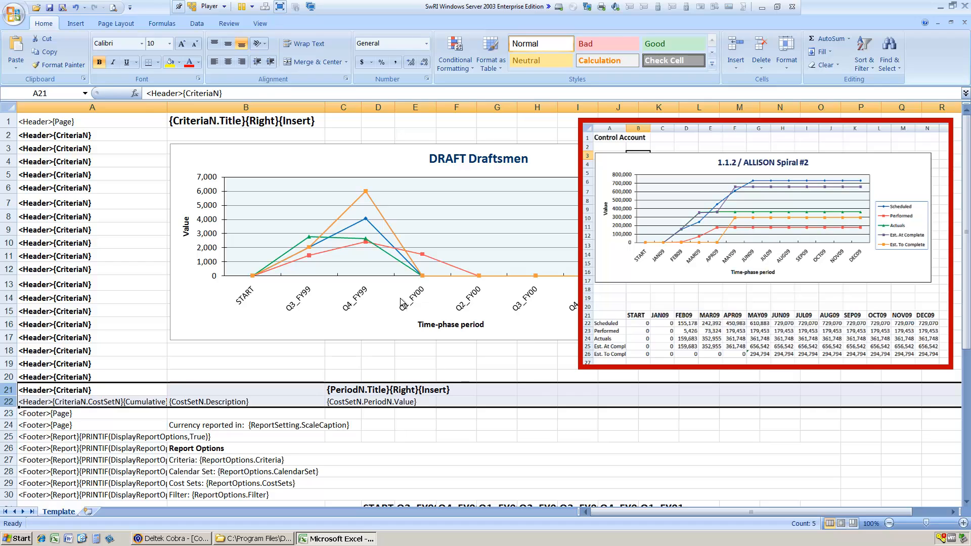
left_click(8, 401)
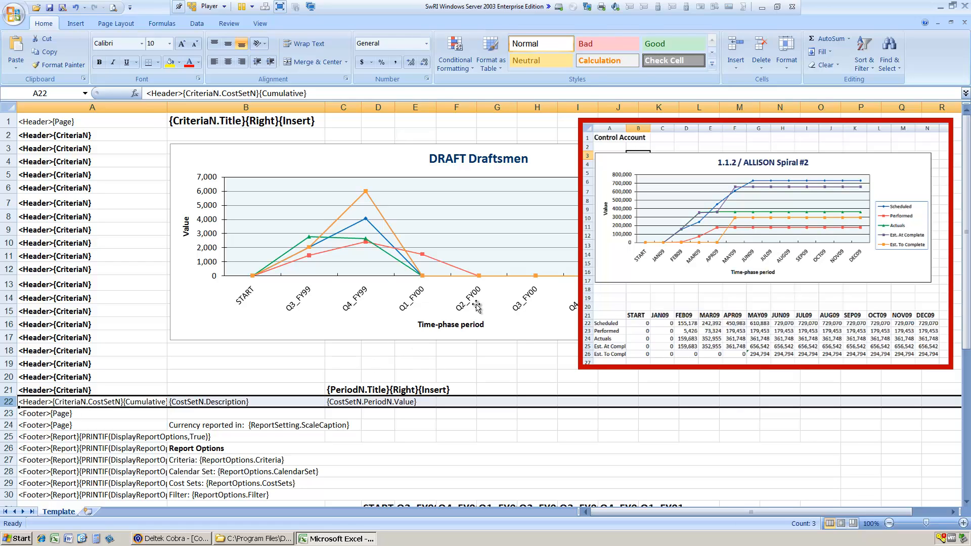
- Close Curve.xlsx without saving the changes and open the curve grh.xlsx template from the same folder
left_click(966, 6)
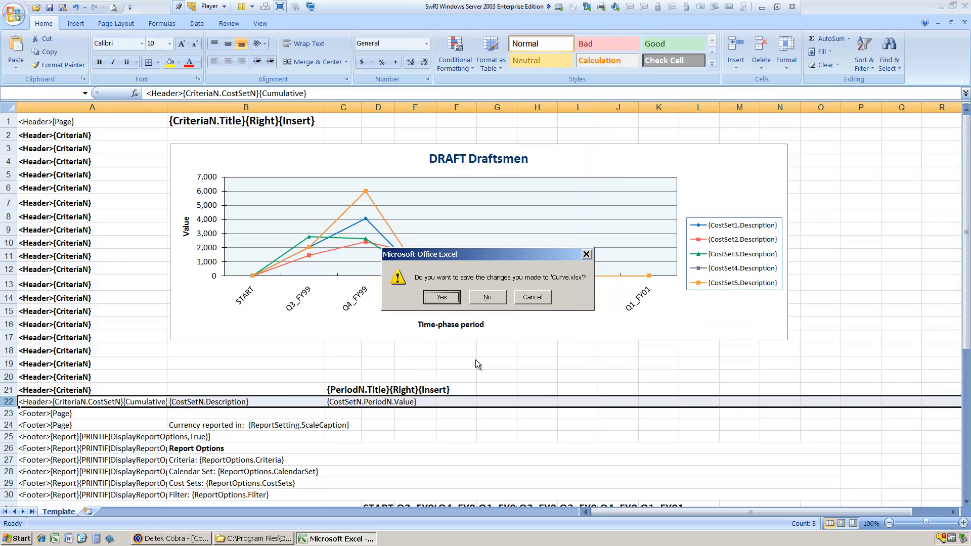
left_click(488, 298)
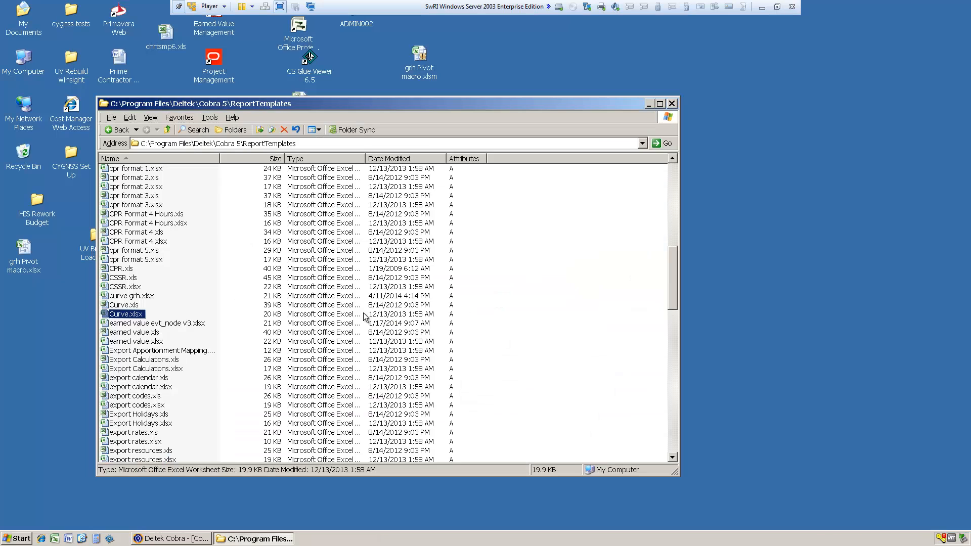
left_click(143, 298)
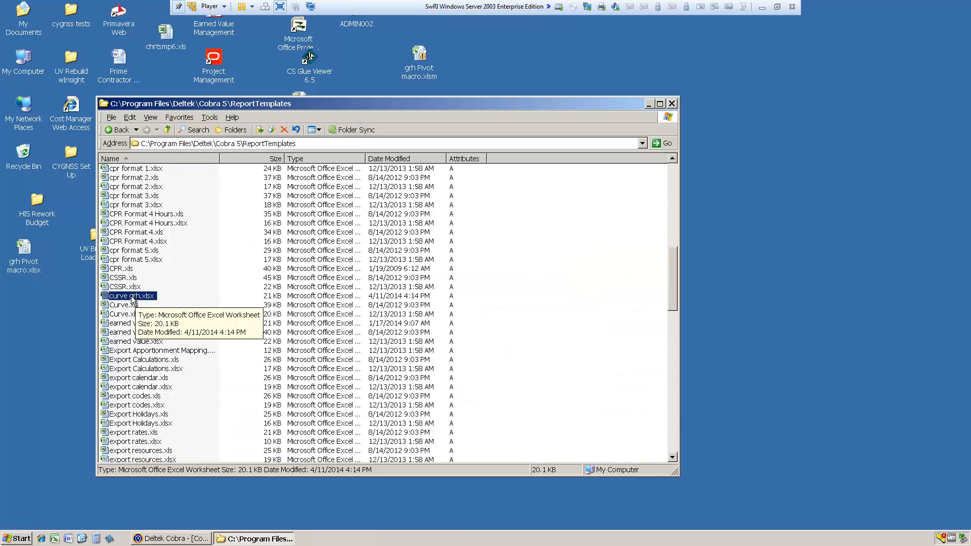
double_click(132, 298)
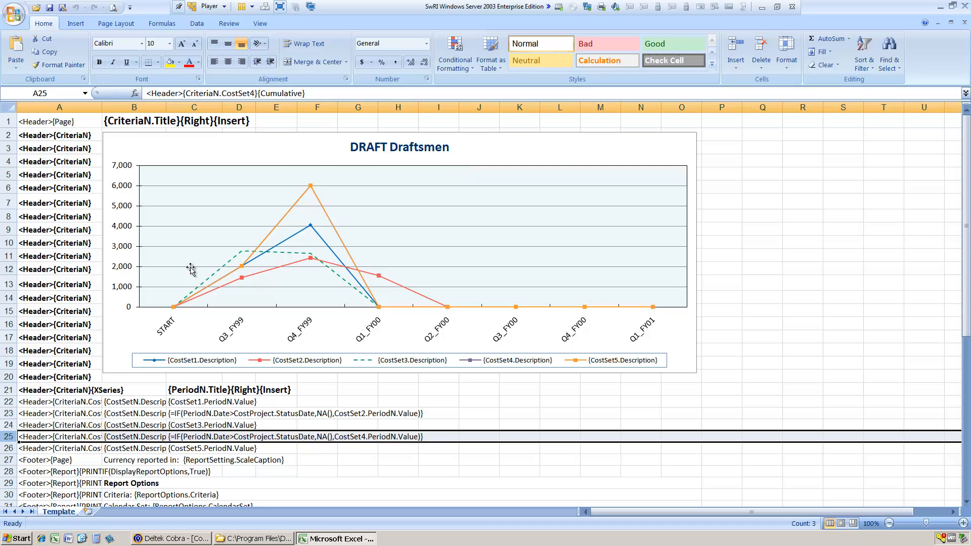
- Check the chart legend's position options in the Format Legend dialog and close it unchanged
left_click(696, 354)
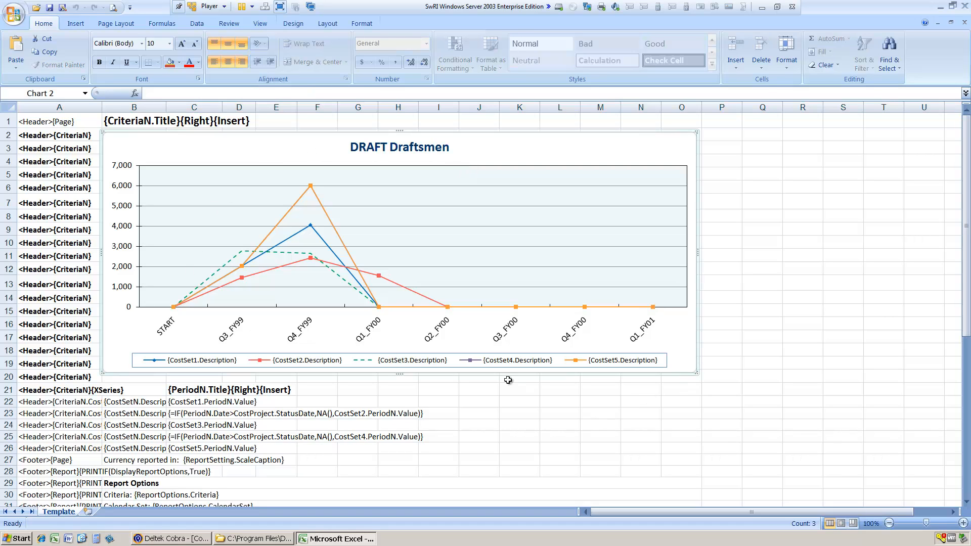
right_click(569, 361)
left_click(626, 457)
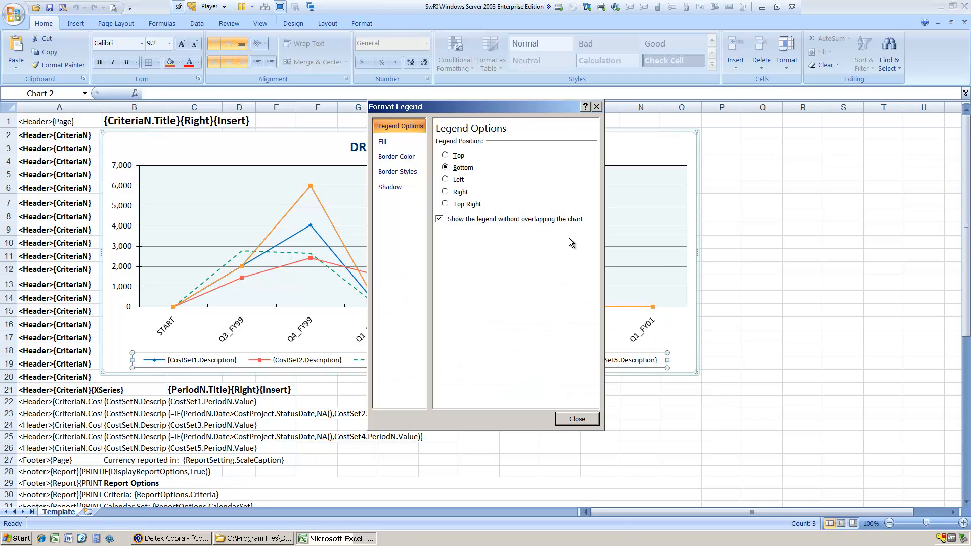
left_click(576, 419)
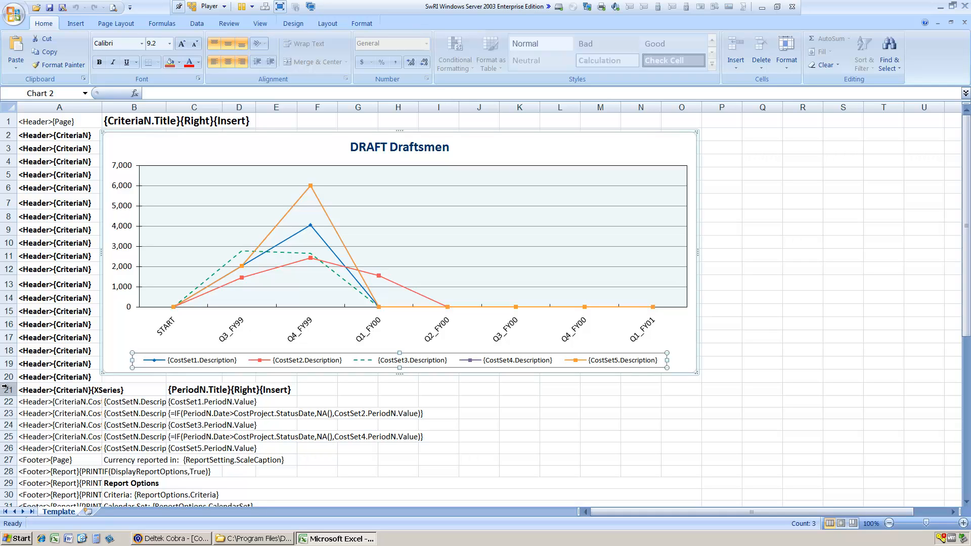
- Widen columns A and B to show the tags in rows 22 to 26, and examine the {XSeries} tag in A21
left_click_drag(8, 402, 8, 448)
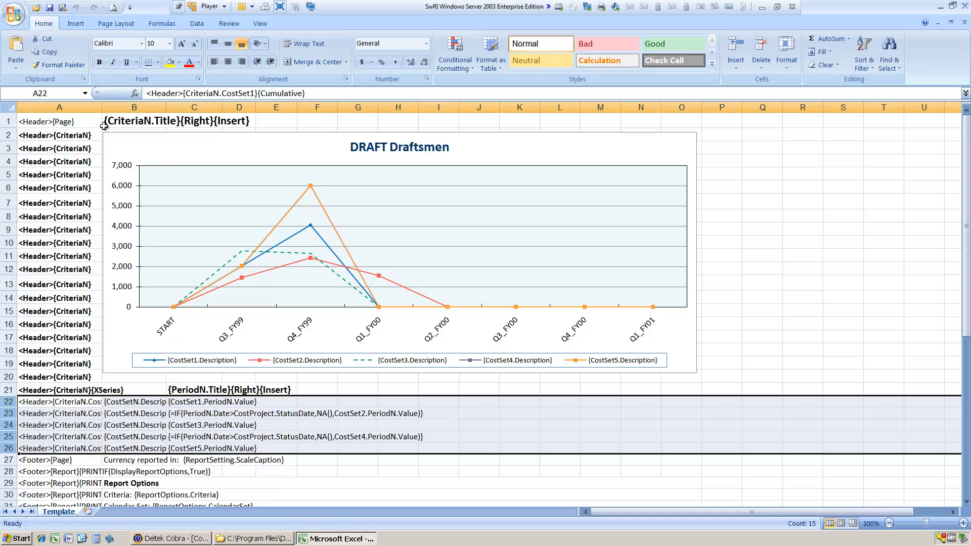
left_click_drag(102, 107, 190, 107)
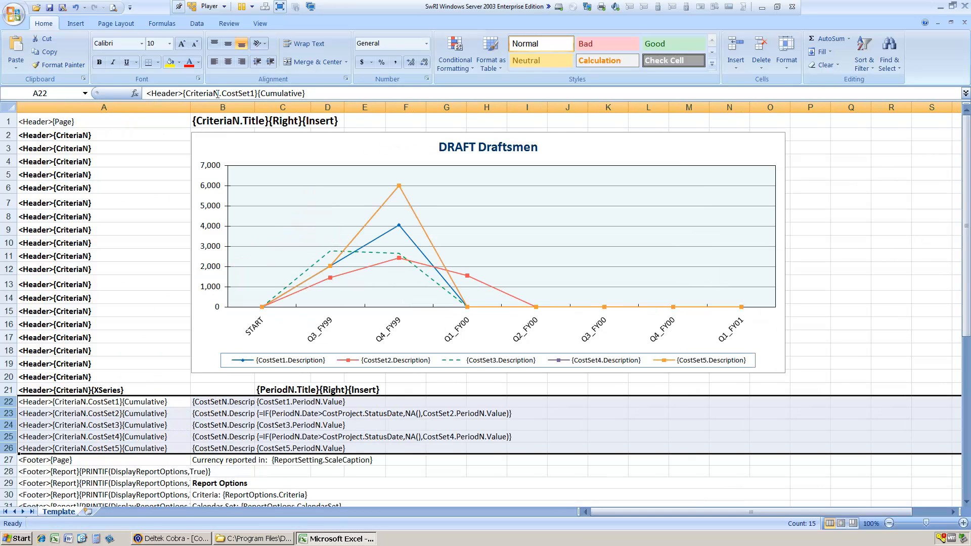
left_click_drag(254, 107, 402, 118)
left_click(172, 390)
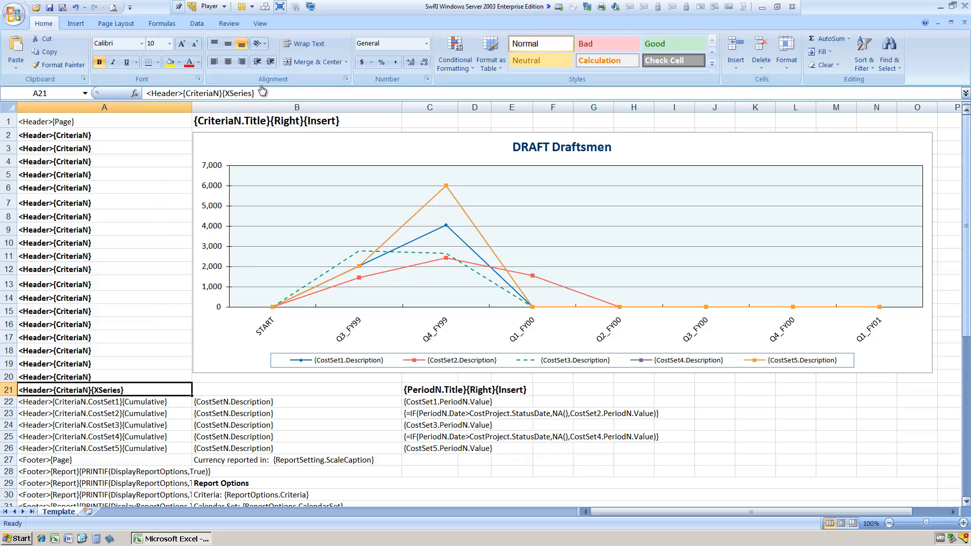
left_click_drag(255, 93, 222, 93)
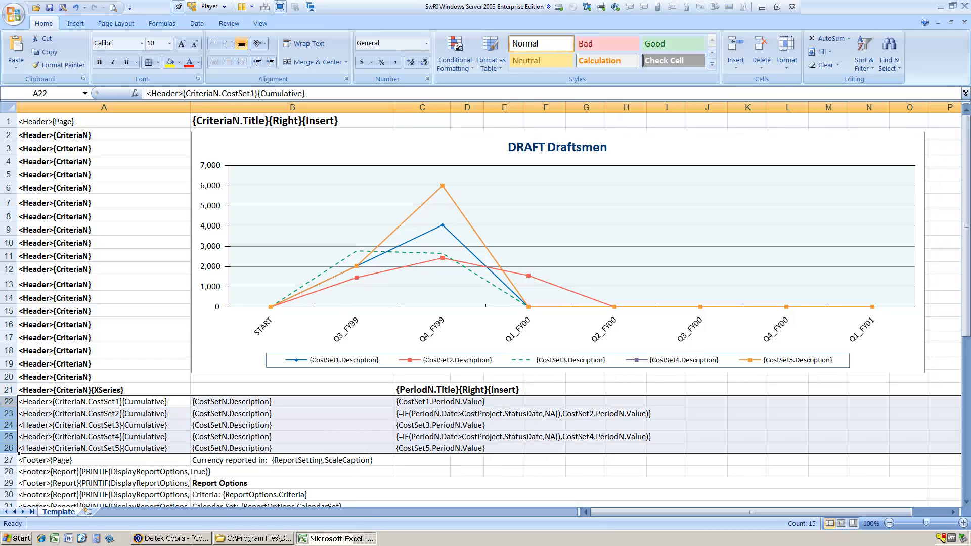
- Review the separate CostSet1 to CostSet5 cumulative header tags in cells A22 through A26
left_click(8, 402)
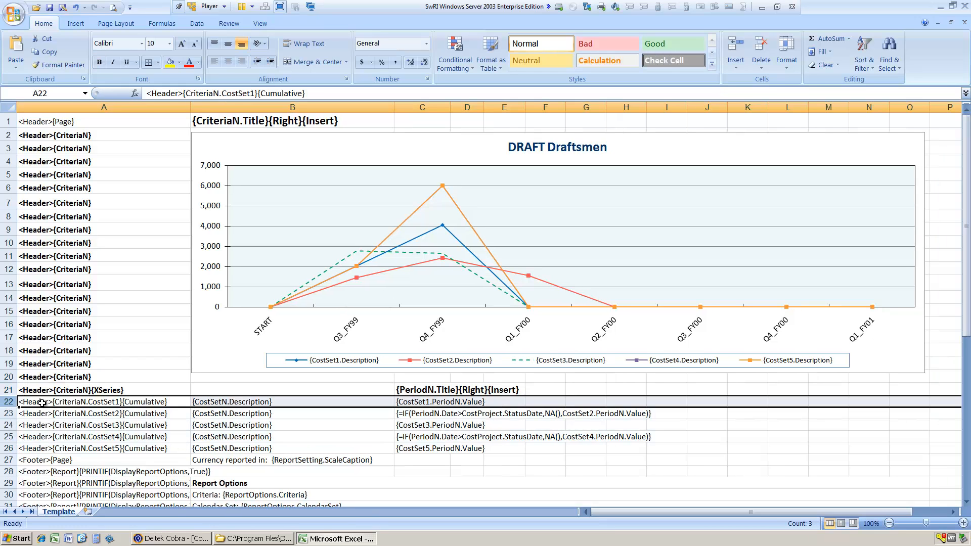
left_click(111, 401)
left_click(110, 412)
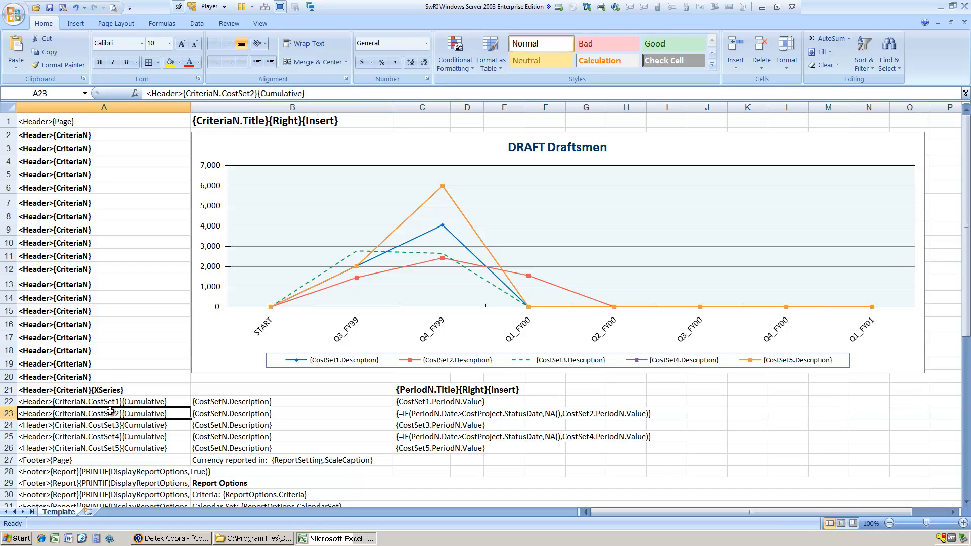
left_click(111, 424)
left_click(110, 436)
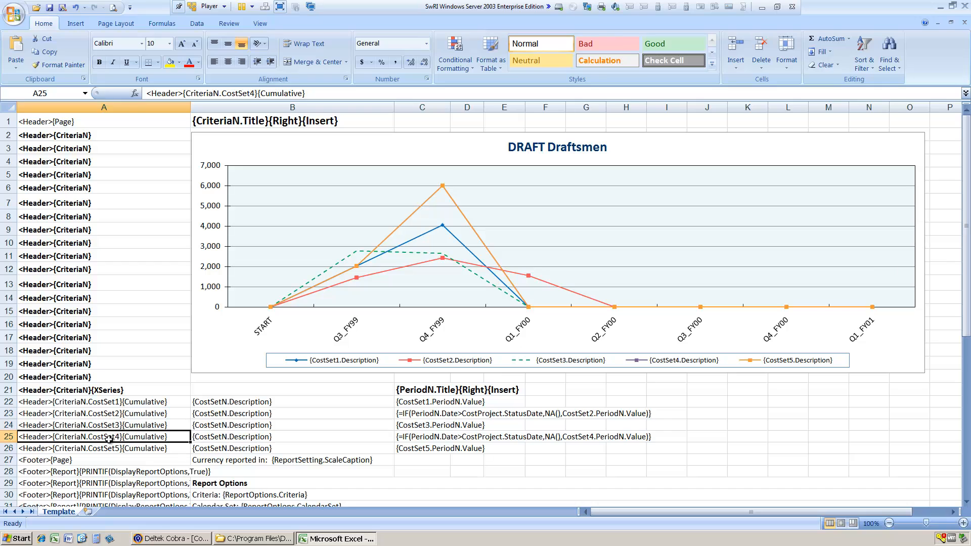
left_click(108, 448)
left_click(100, 402)
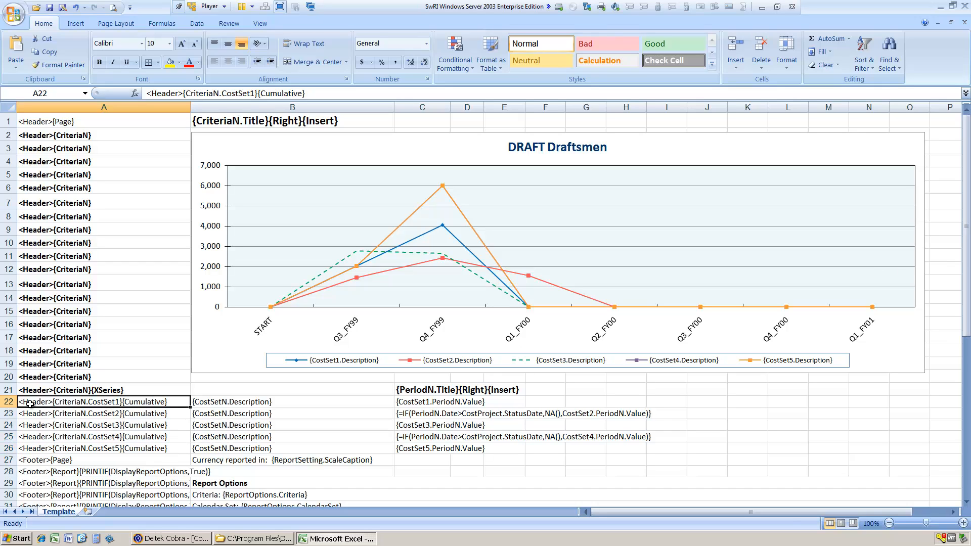
- Compare the cost set rows 22 to 25, examining the StatusDate IF formula in C23
left_click(9, 402)
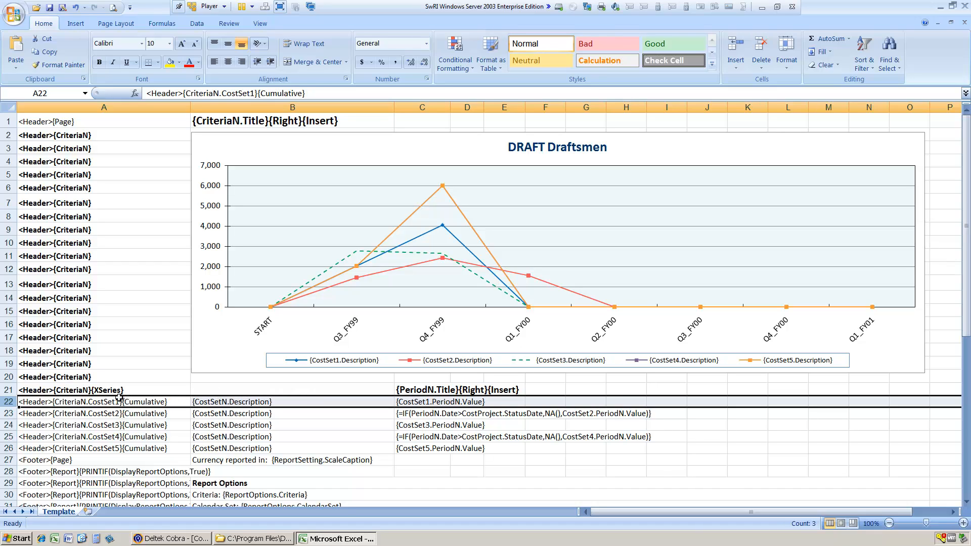
left_click(9, 413)
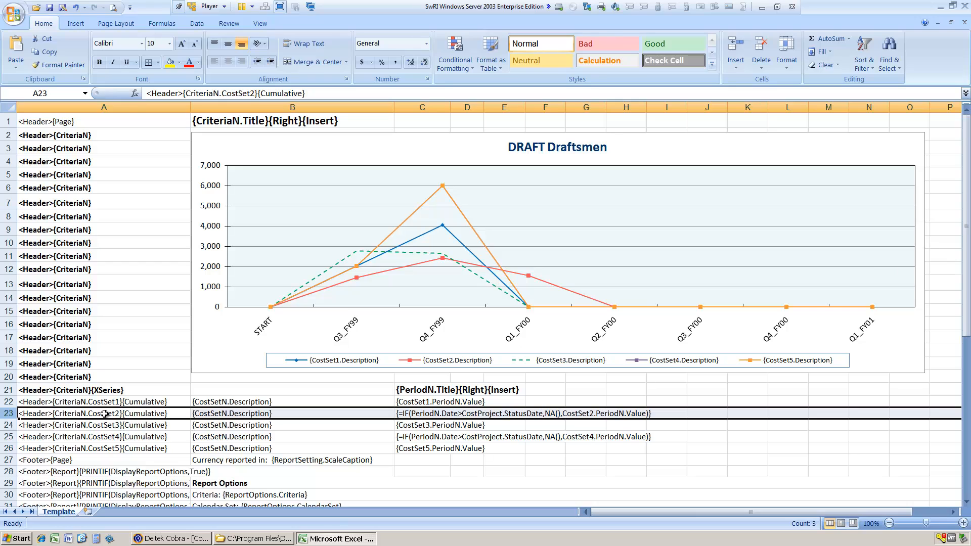
left_click(405, 415)
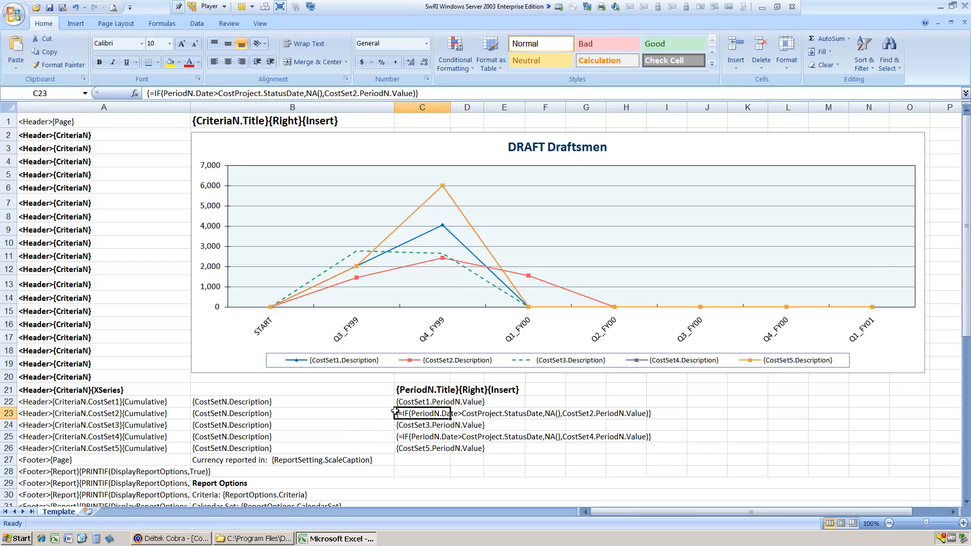
left_click(4, 425)
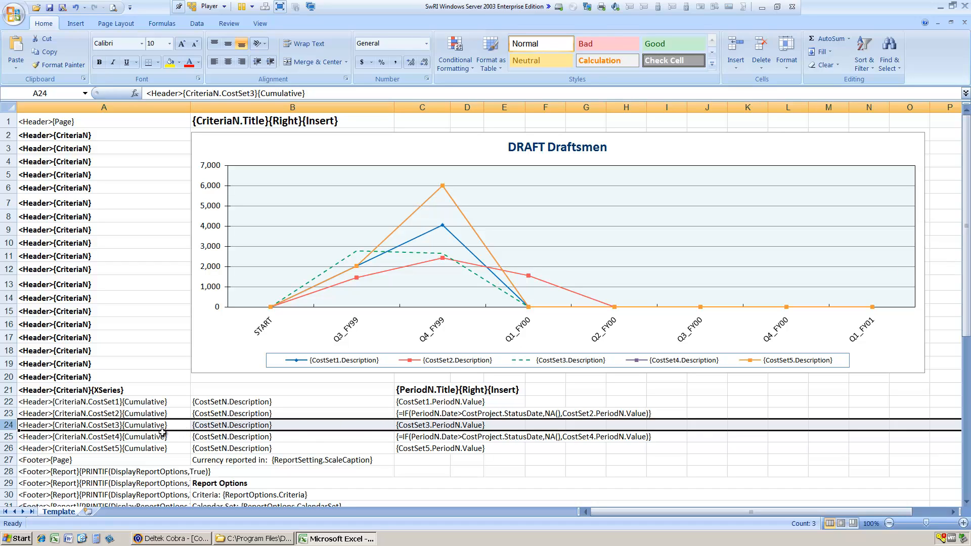
left_click(8, 436)
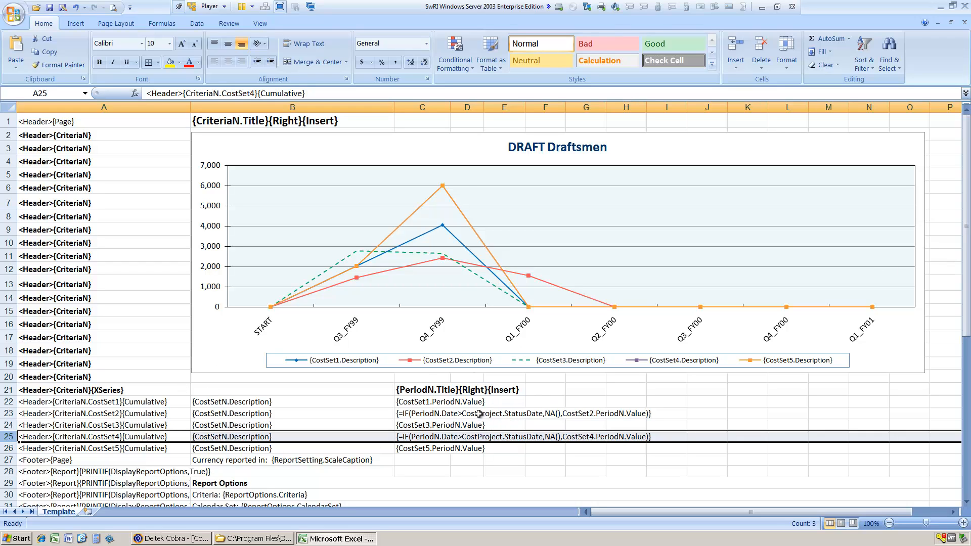
- Review template rows 21 to 26 as a block and close the curve grh.xlsx workbook
left_click_drag(9, 390, 8, 451)
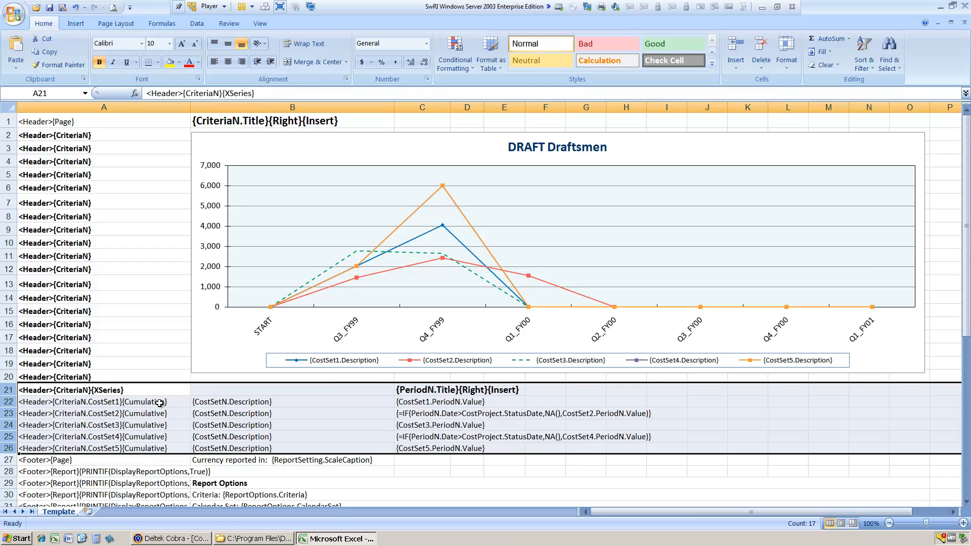
left_click(966, 6)
left_click(490, 298)
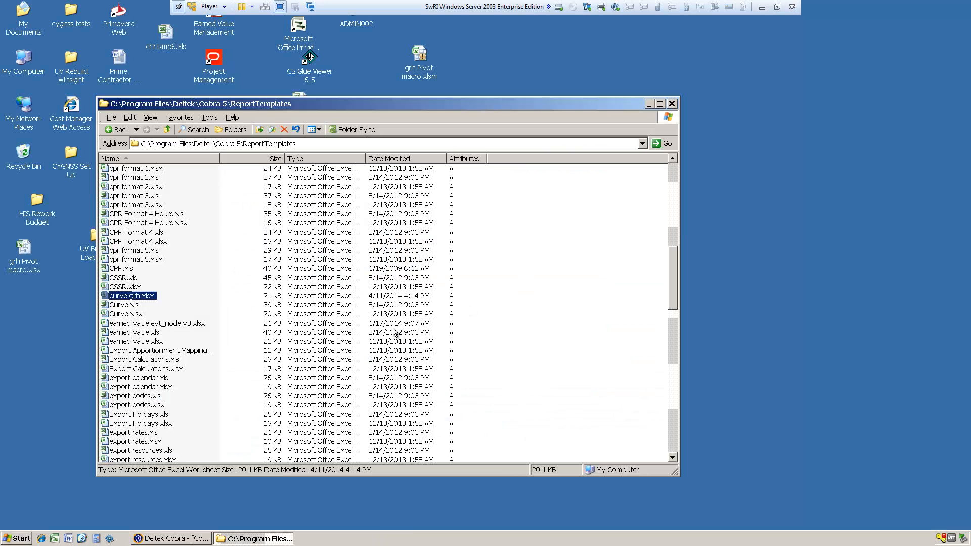
- Switch to Deltek Cobra, open the Curve report in the Report Wizard and advance to the Cost Sets page with the basic calendar set
left_click(82, 364)
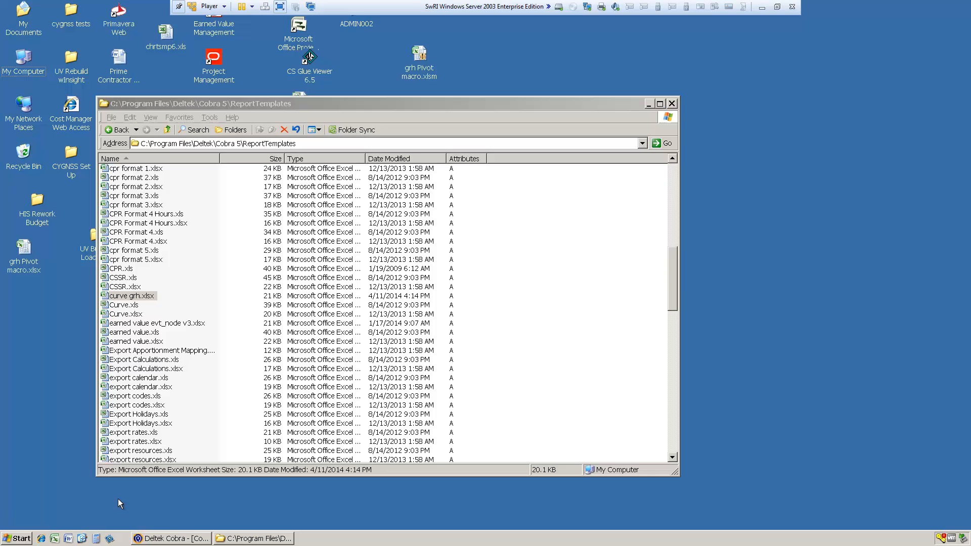
left_click(173, 538)
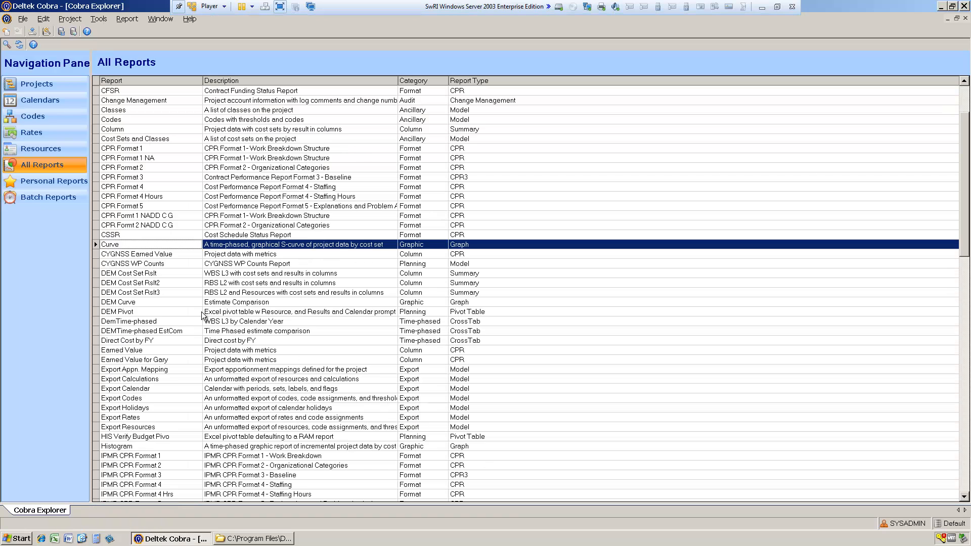
double_click(126, 244)
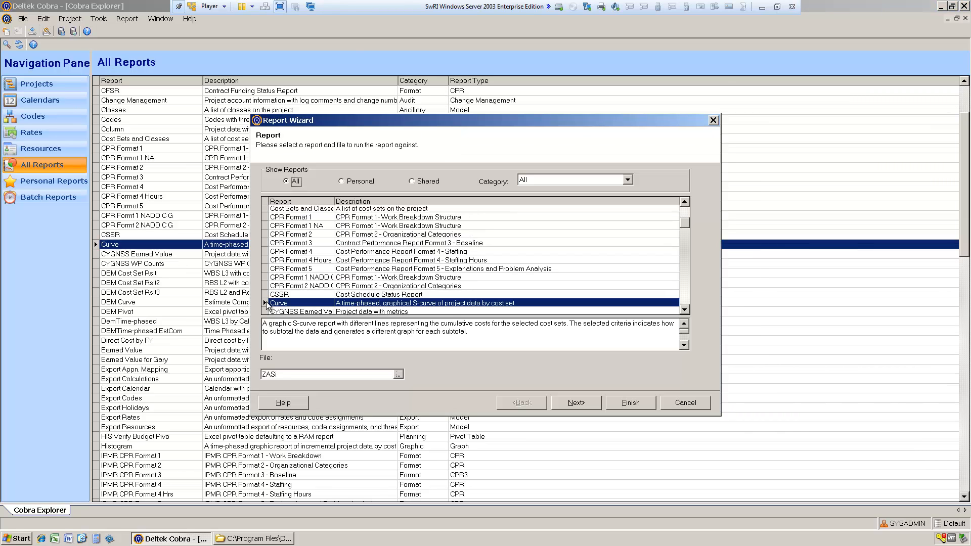
left_click(576, 402)
left_click(575, 402)
left_click(576, 403)
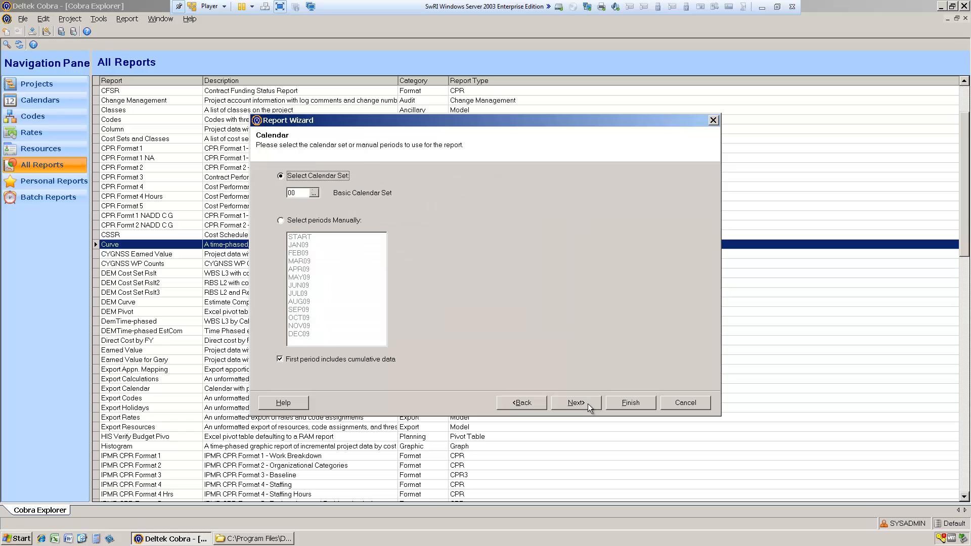
left_click(576, 403)
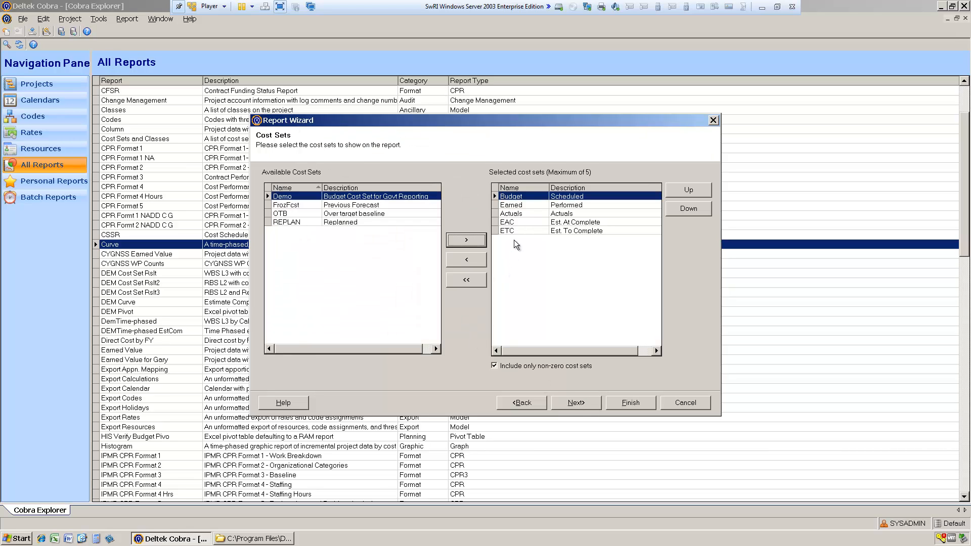
- Remove the ETC cost set from the report, move EAC above Actuals and continue to the Style page
left_click(532, 230)
left_click(466, 259)
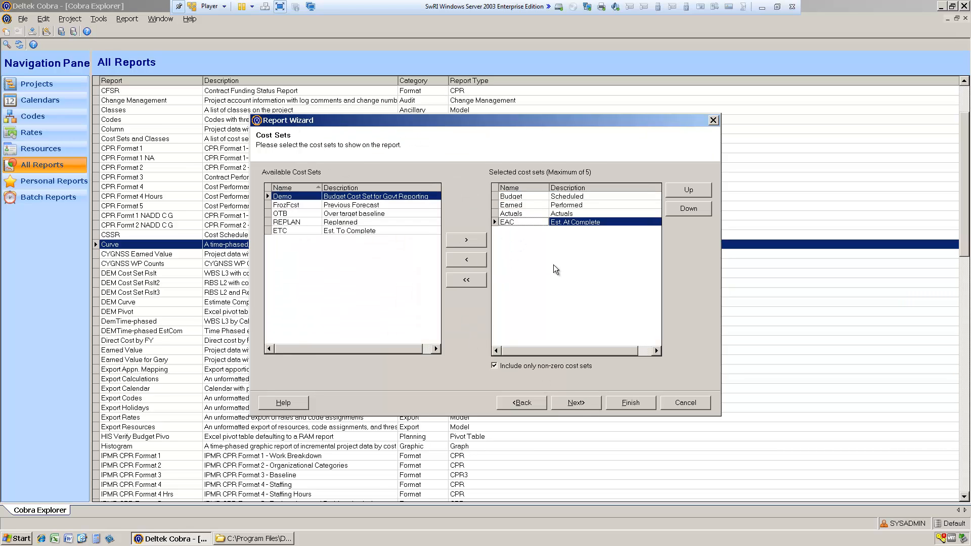
left_click(685, 195)
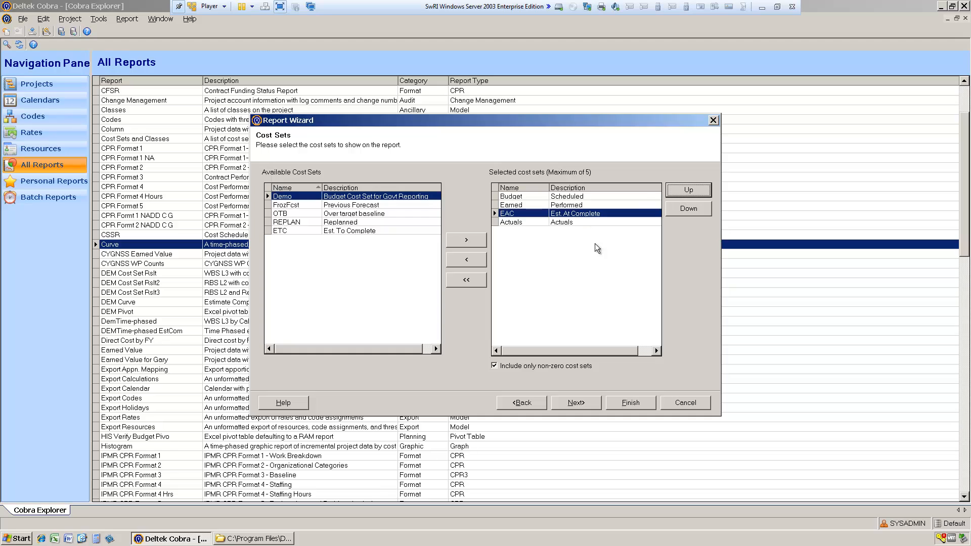
left_click(521, 223)
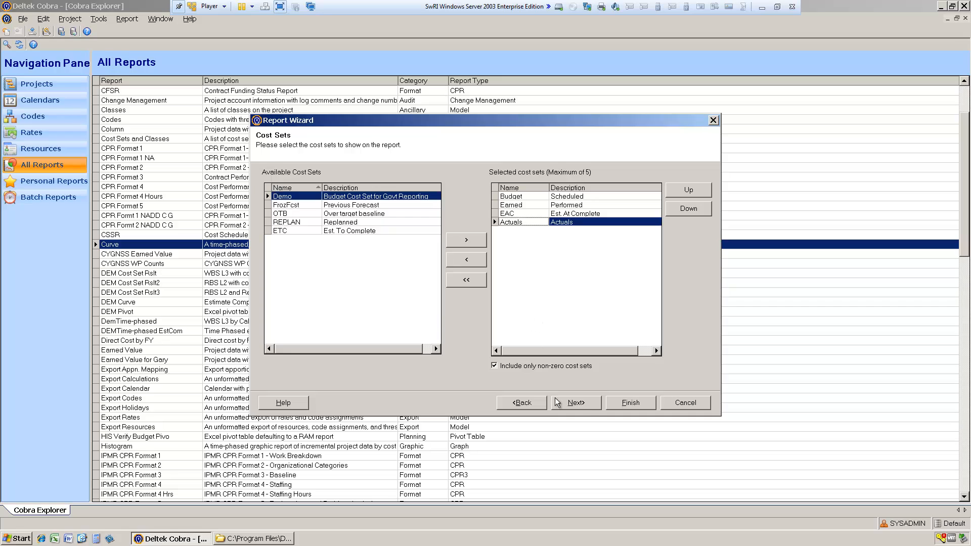
left_click(585, 406)
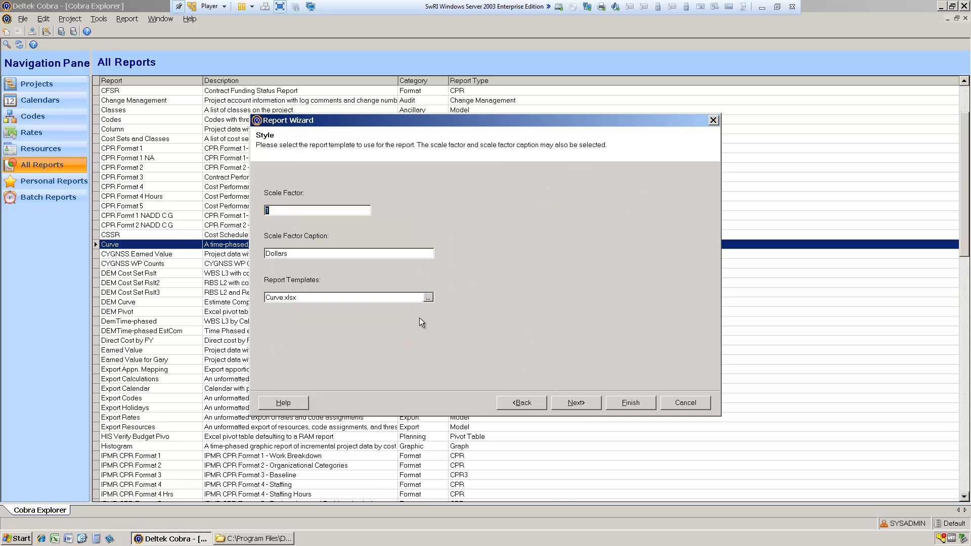
- Set the report template to curve grh.xlsx and continue to the Save and Run page
left_click(428, 297)
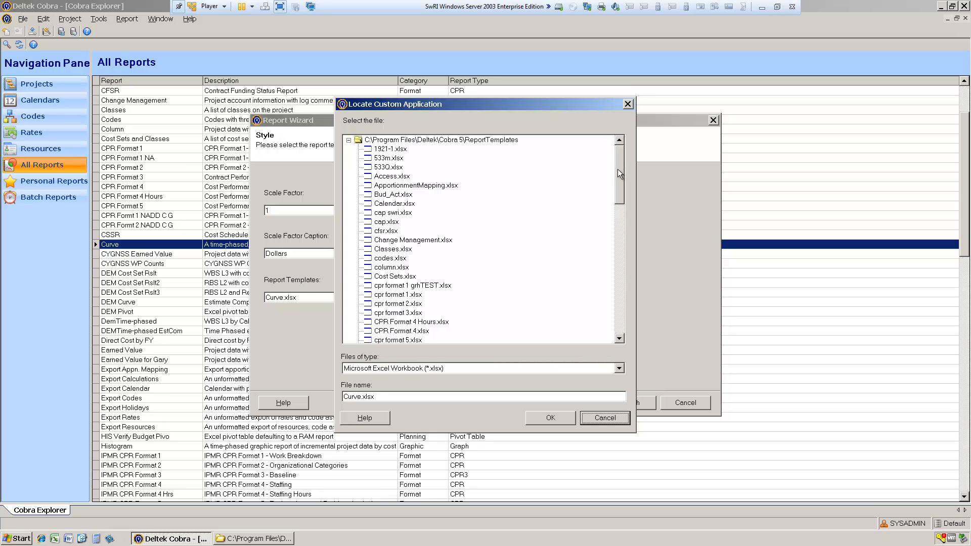
left_click_drag(617, 169, 618, 189)
left_click(395, 286)
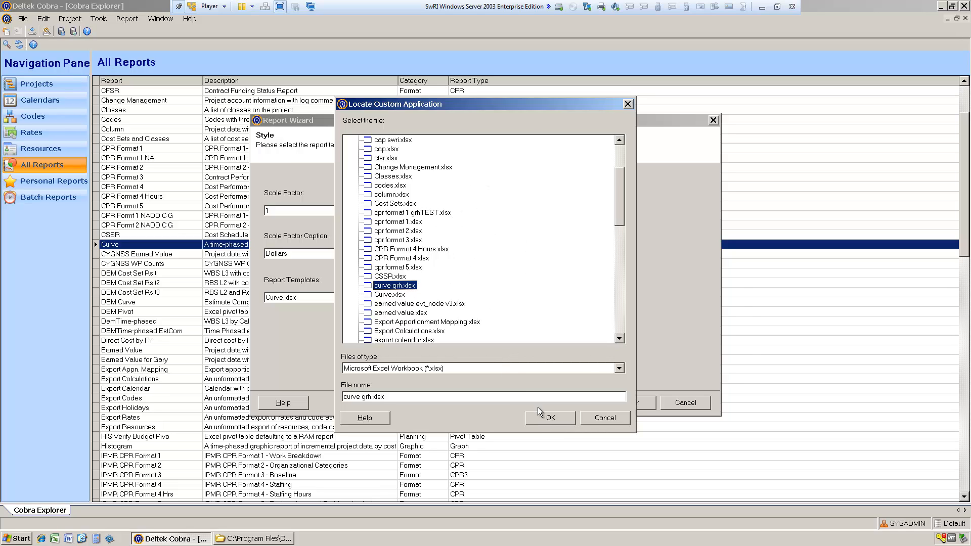
left_click(558, 418)
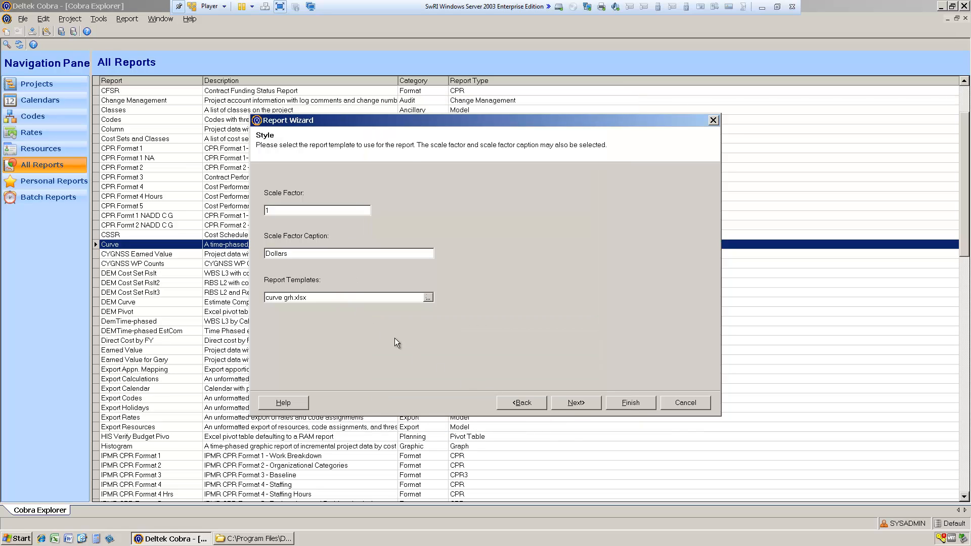
left_click(577, 404)
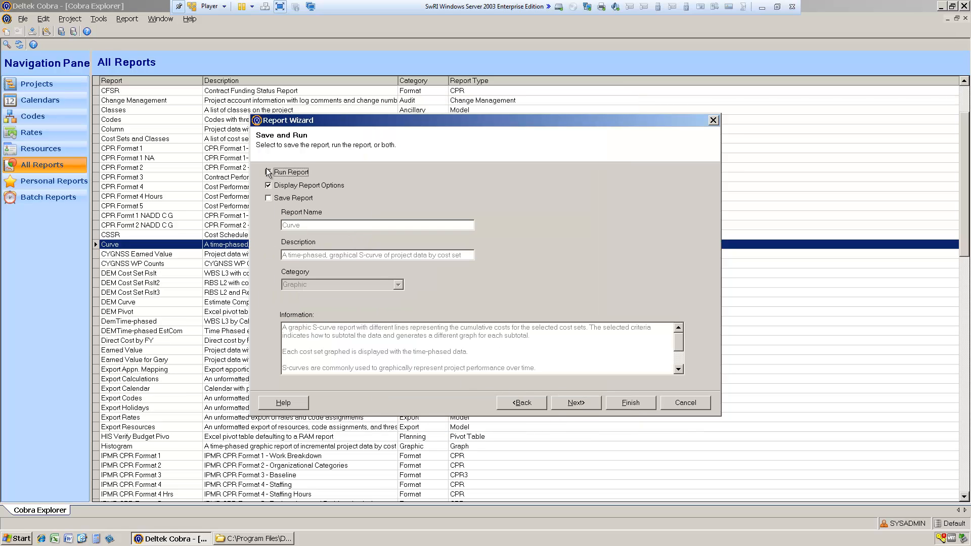
- Enable saving the report, turn off Display Report Options, add "grh" to the report name and finish the wizard to run it
left_click(268, 198)
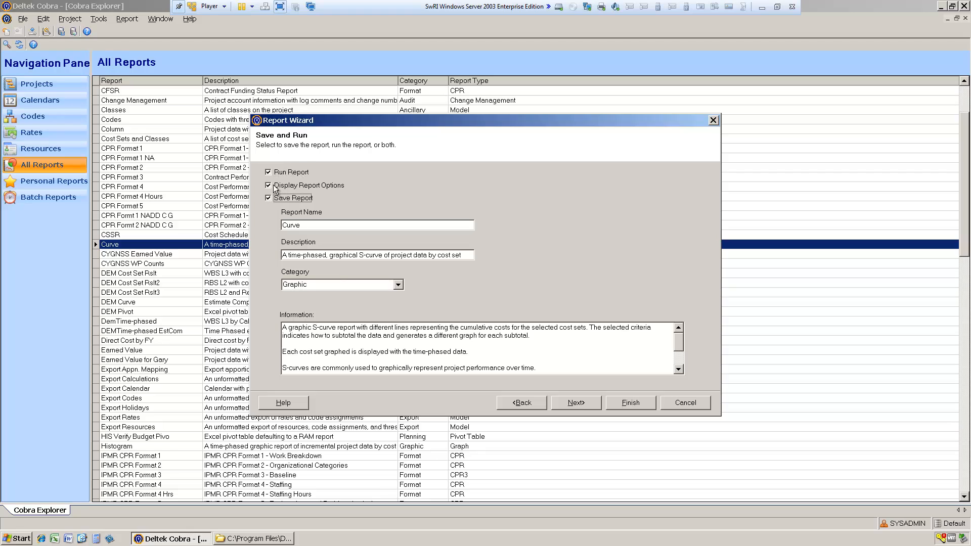
left_click(268, 185)
double_click(303, 225)
left_click(303, 226)
type("grh")
left_click(597, 402)
left_click(624, 399)
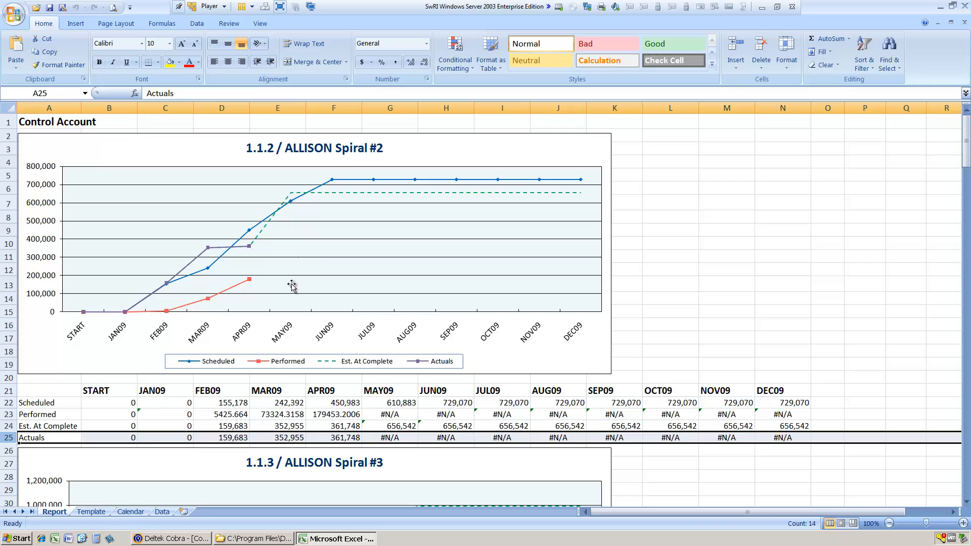
- Examine the Performed row and the full data block in rows 21 to 25 beneath the first control account chart
left_click(8, 414)
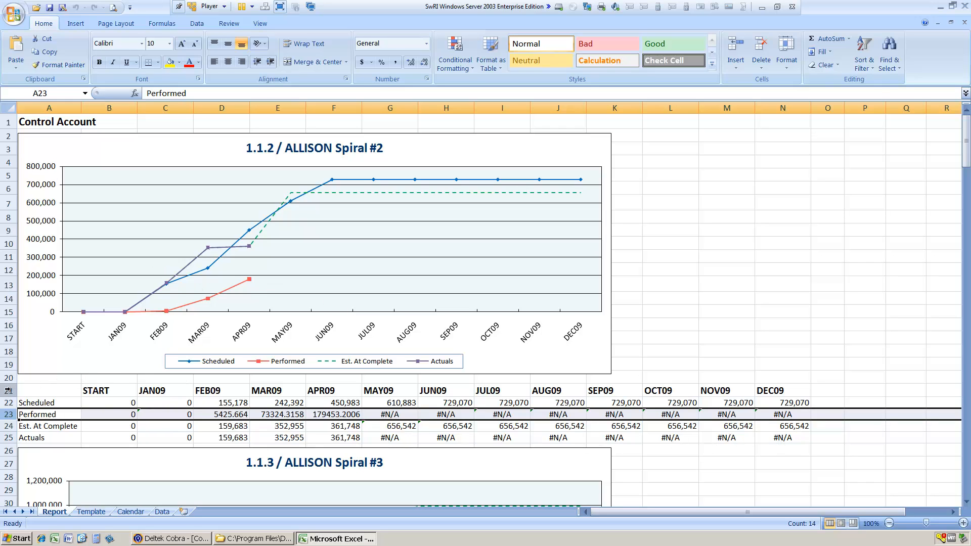
left_click_drag(9, 388, 9, 438)
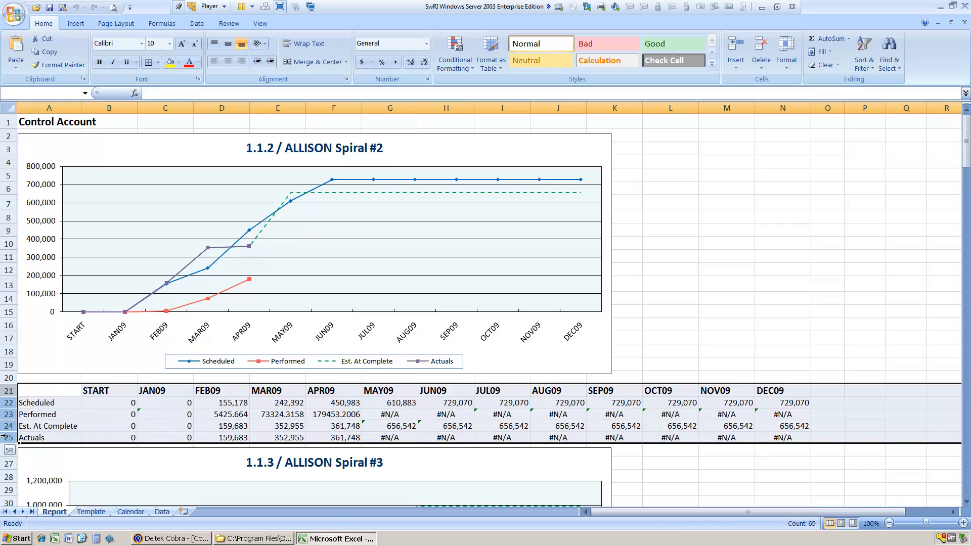
left_click(709, 298)
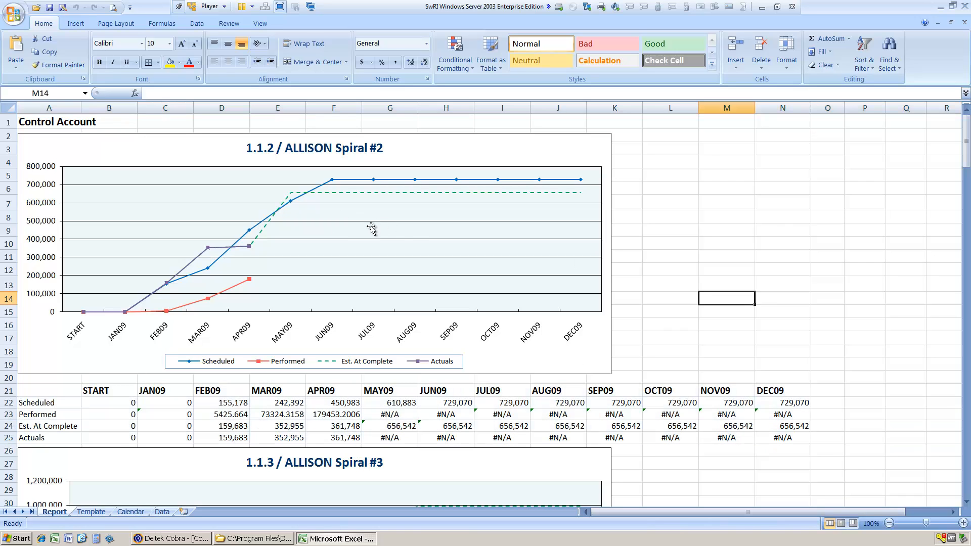